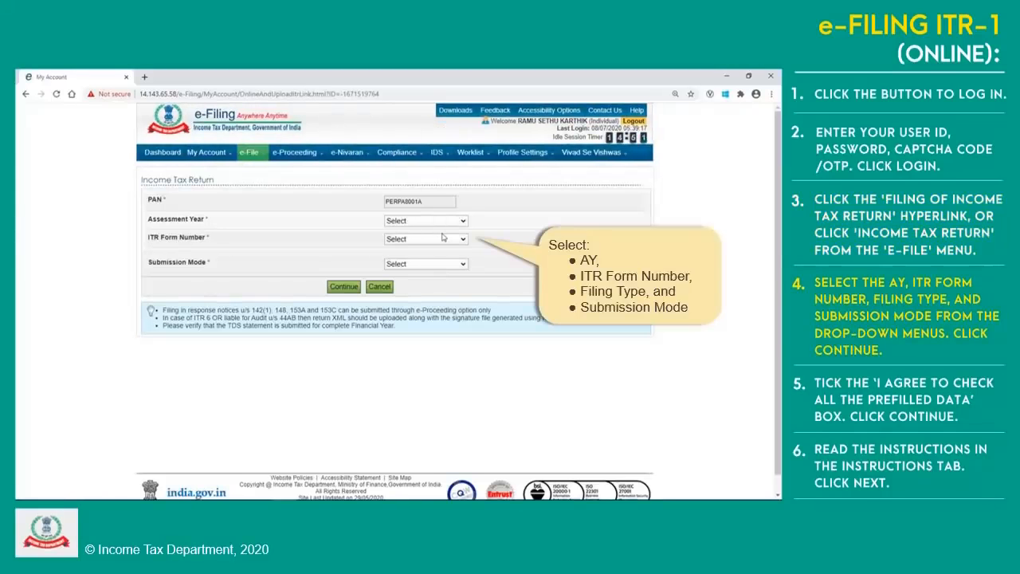
# - Set the return to assessment year 2020-21, form ITR-1, filing type Original/Revised Return, and submission mode Prepare and Submit Online
pyautogui.click(457, 223)
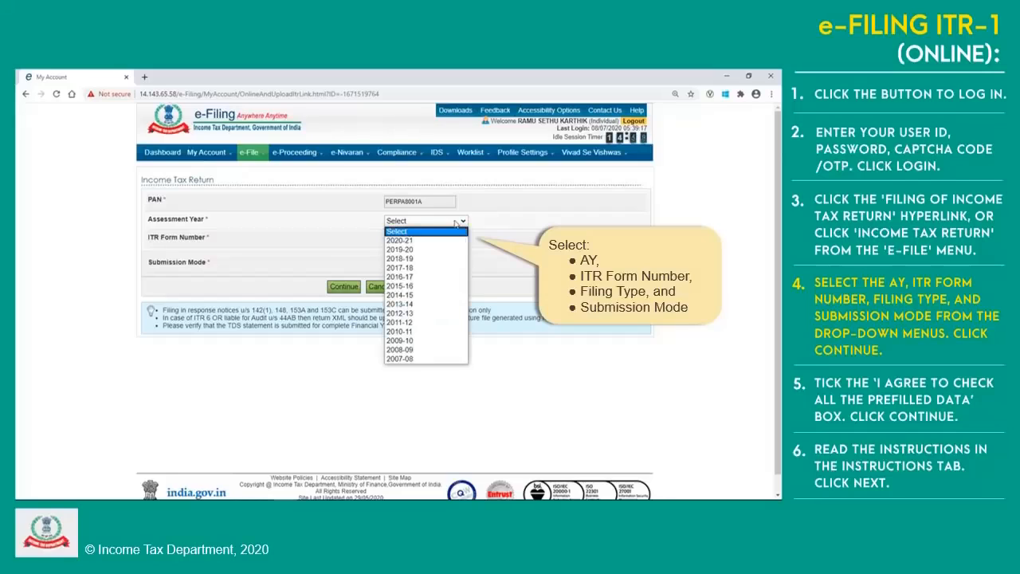
pyautogui.click(453, 241)
pyautogui.click(453, 239)
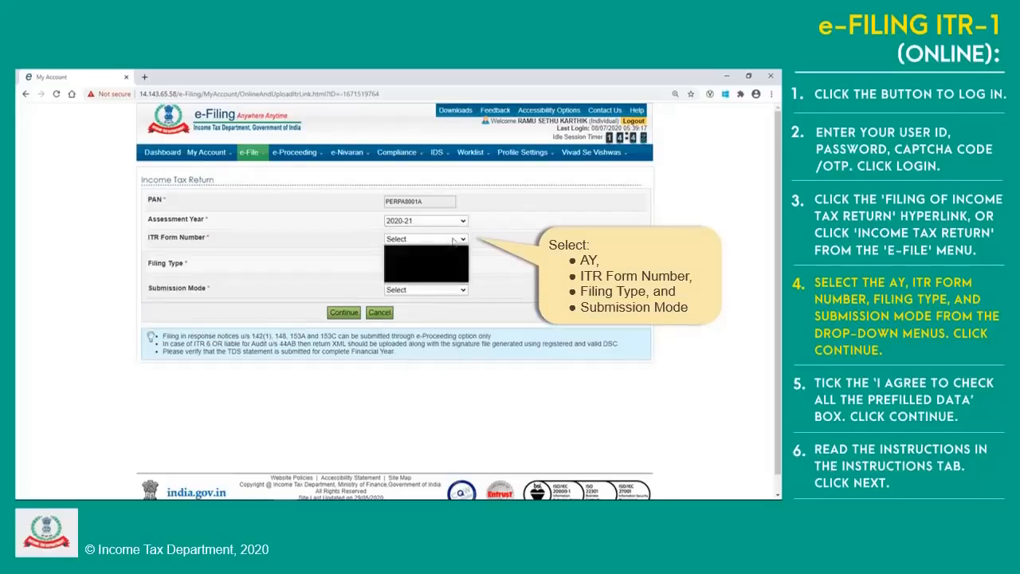
pyautogui.click(453, 259)
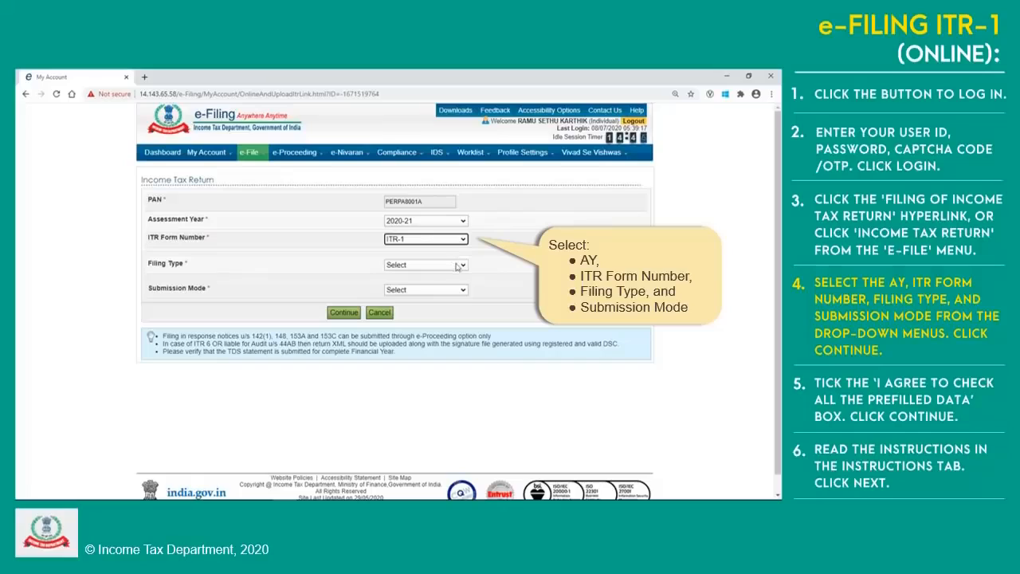
pyautogui.click(459, 268)
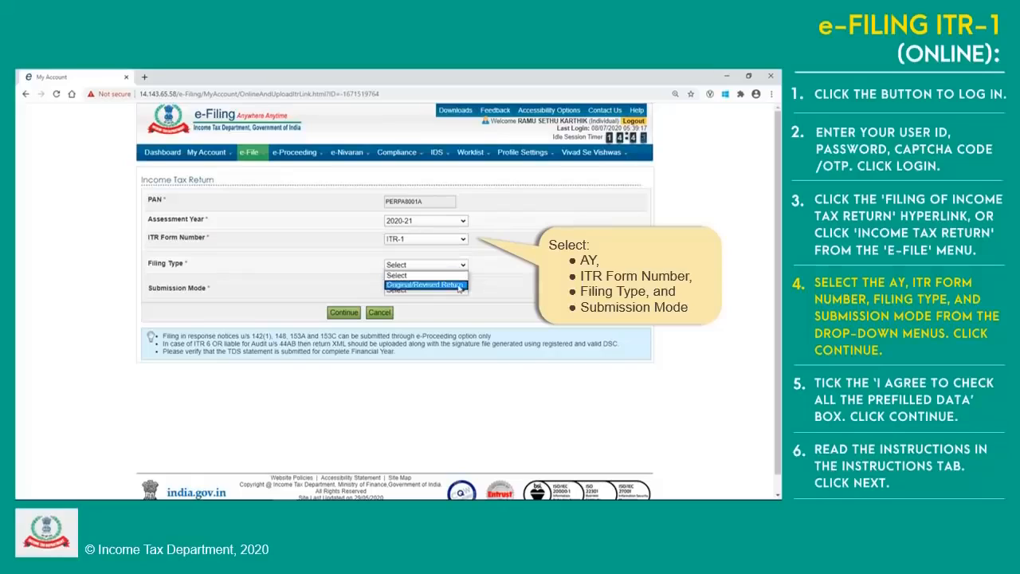
pyautogui.click(459, 284)
pyautogui.click(459, 291)
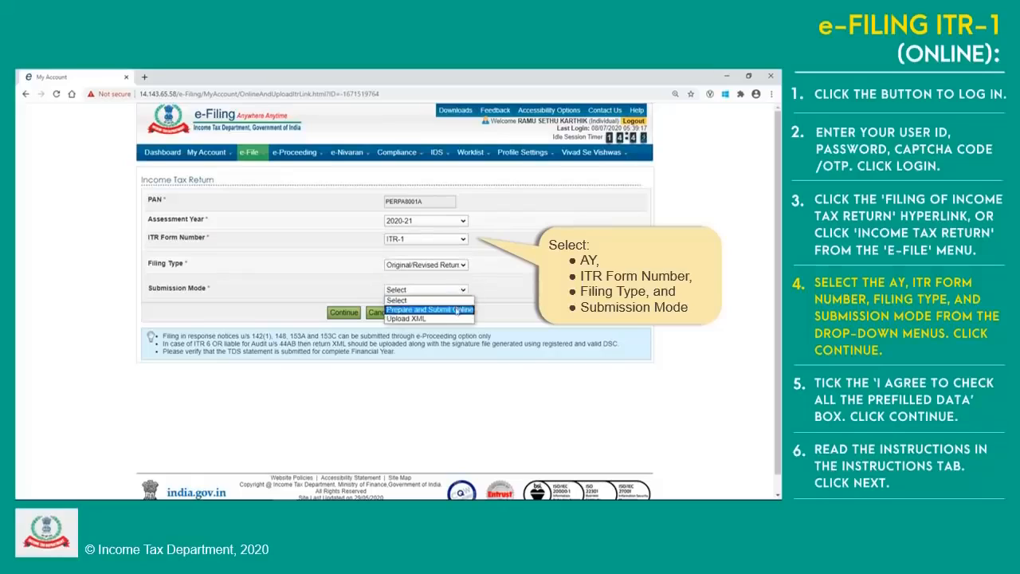
pyautogui.click(457, 311)
# - Select the prevalidated AXIS BANK account for refund credit, and agree to the prefill consent to open the ITR-1 form
pyautogui.scroll(-2, 456, 311)
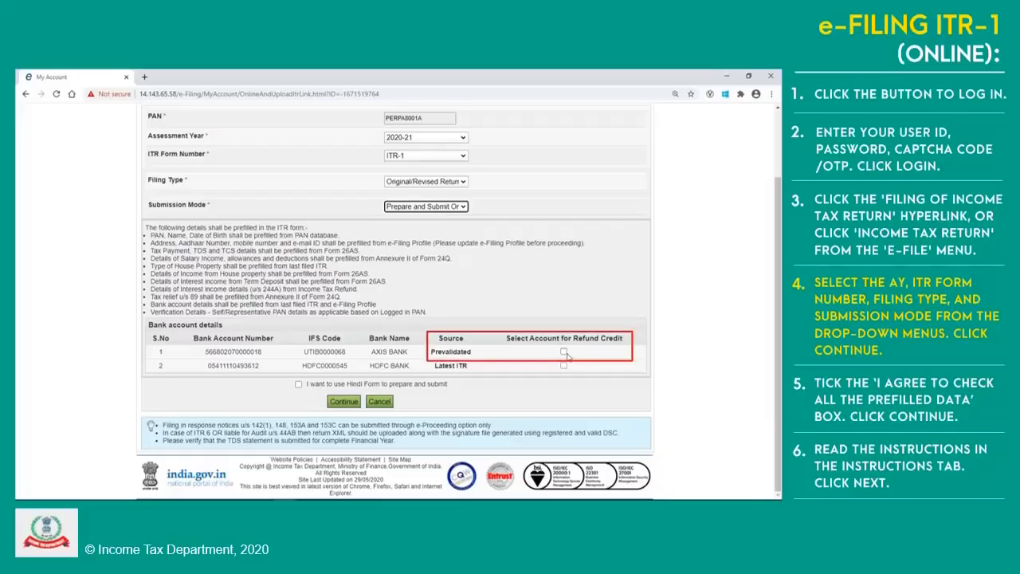
pyautogui.click(564, 352)
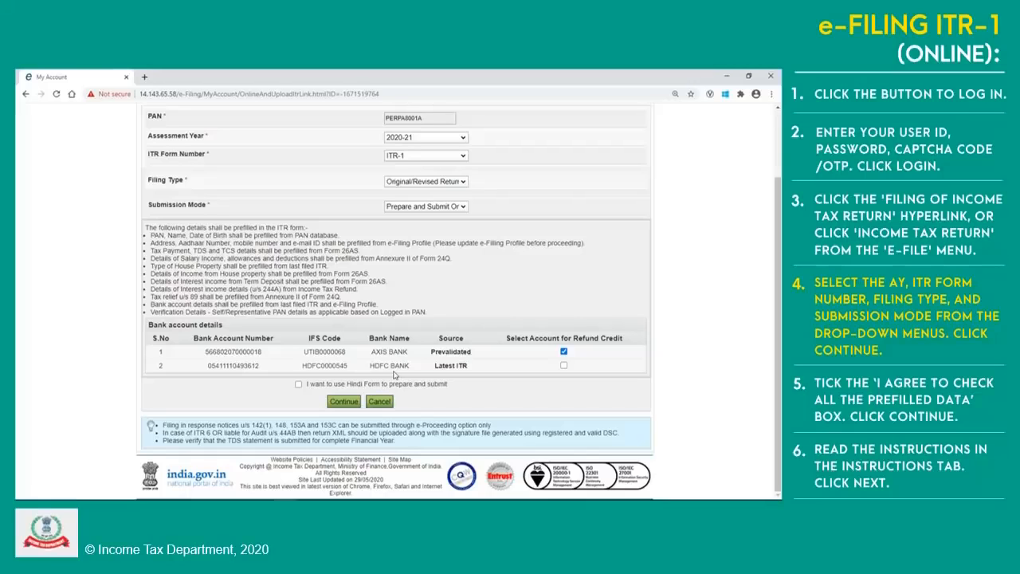
pyautogui.click(346, 402)
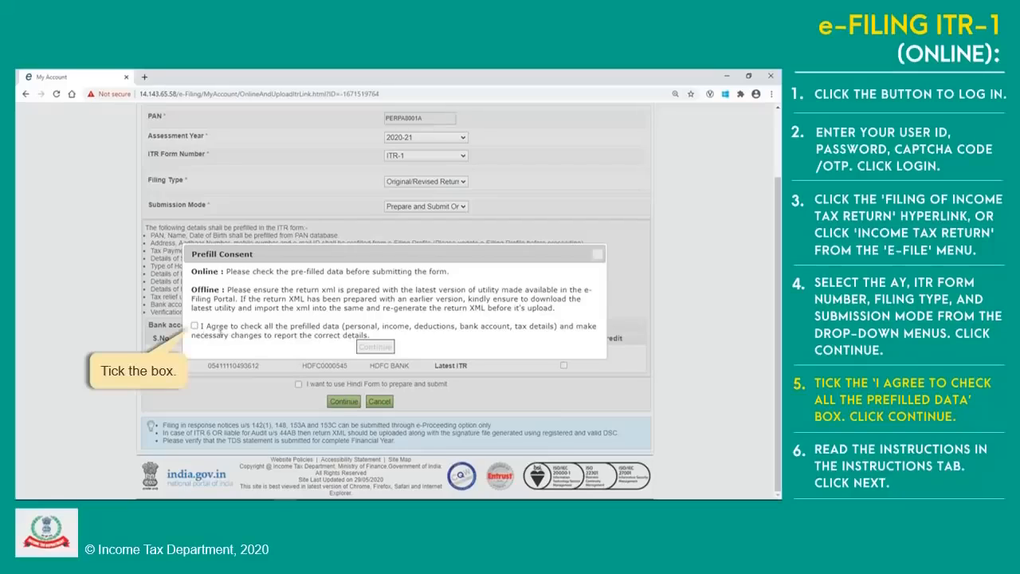
pyautogui.click(194, 326)
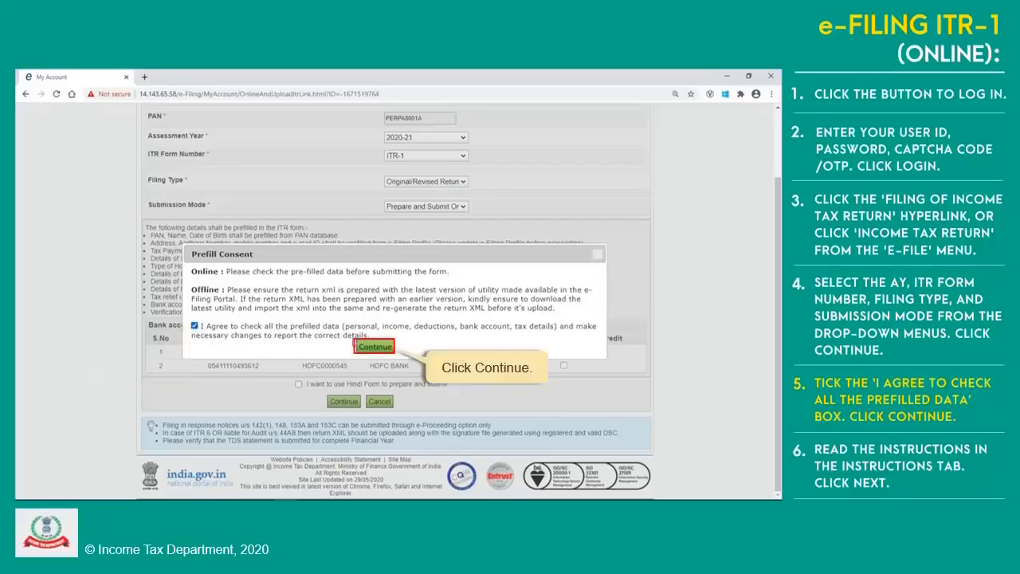
pyautogui.click(363, 348)
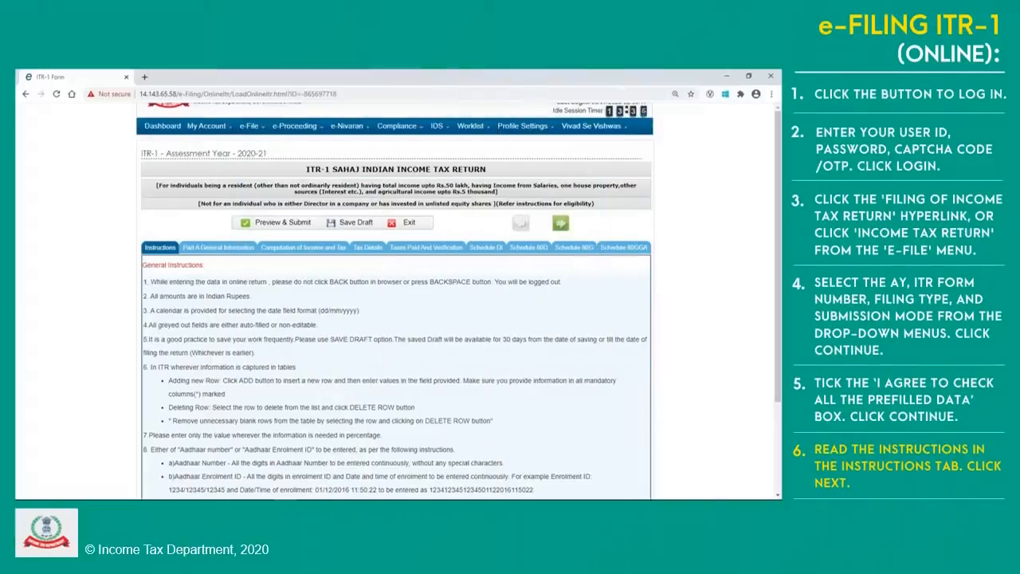
# - Read the General Instructions and review the prefilled personal, address and filing details in Part A General Information
pyautogui.scroll(-1, 477, 297)
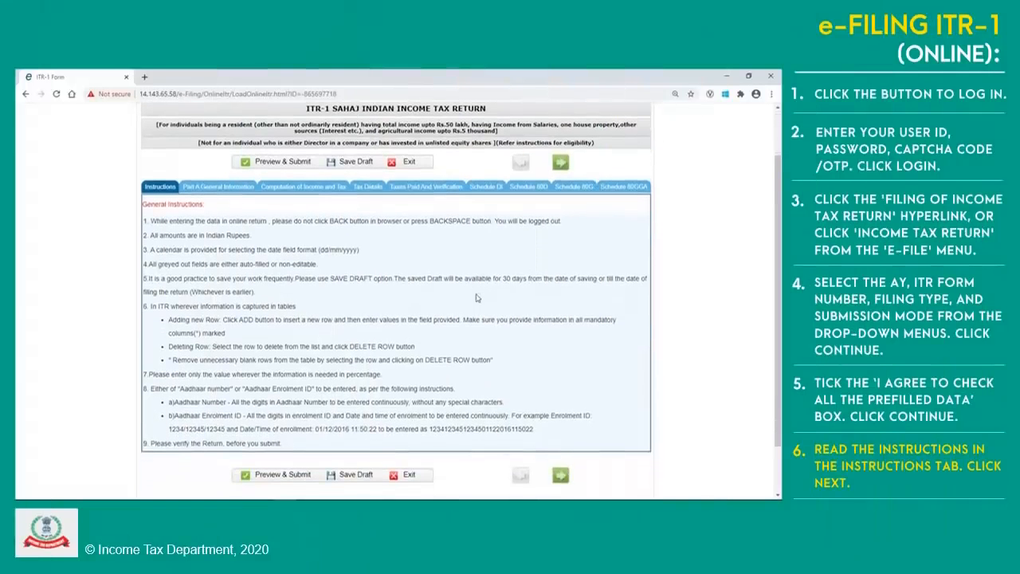
pyautogui.click(561, 170)
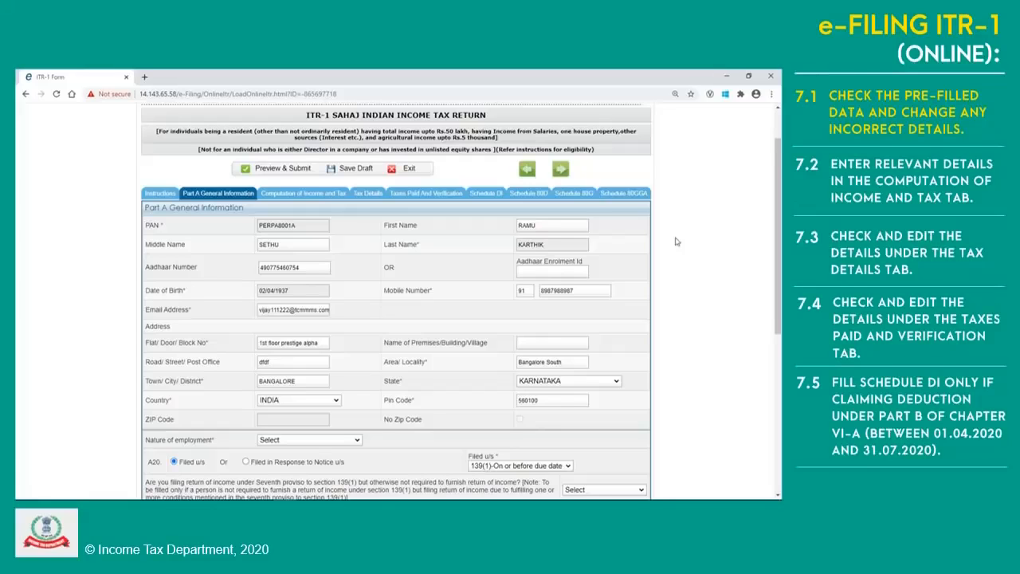
pyautogui.scroll(-2, 676, 241)
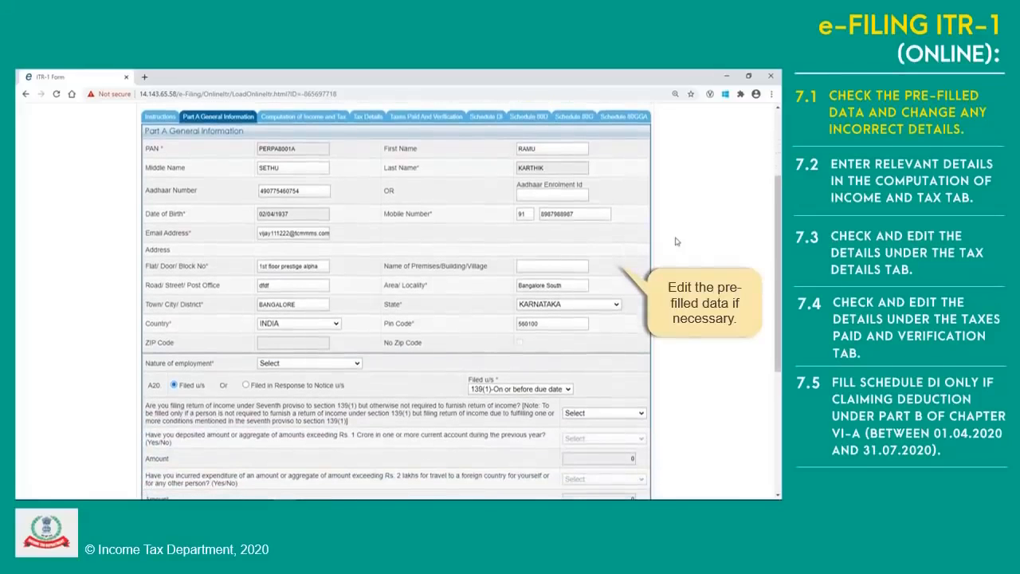
pyautogui.scroll(-4, 676, 241)
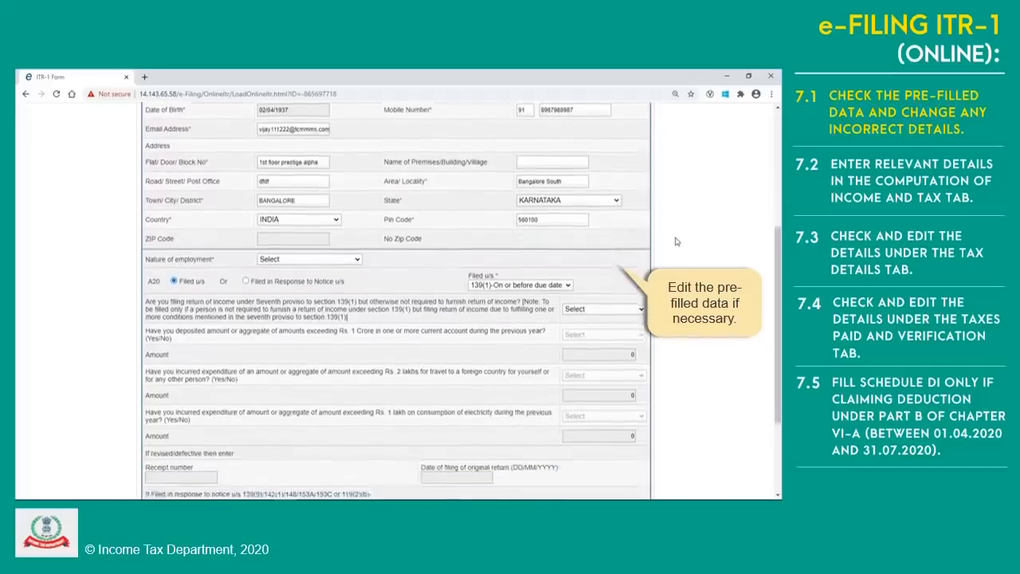
pyautogui.scroll(-1, 676, 241)
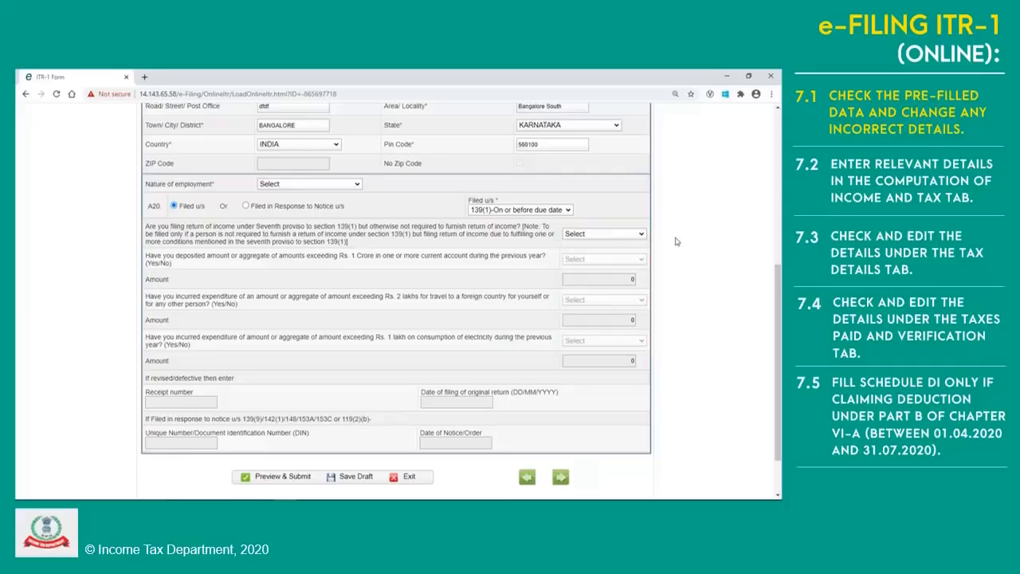
# - Review Computation of Income and Tax, covering salary, house property, other sources, deductions, exempt income and tax payable
pyautogui.click(561, 478)
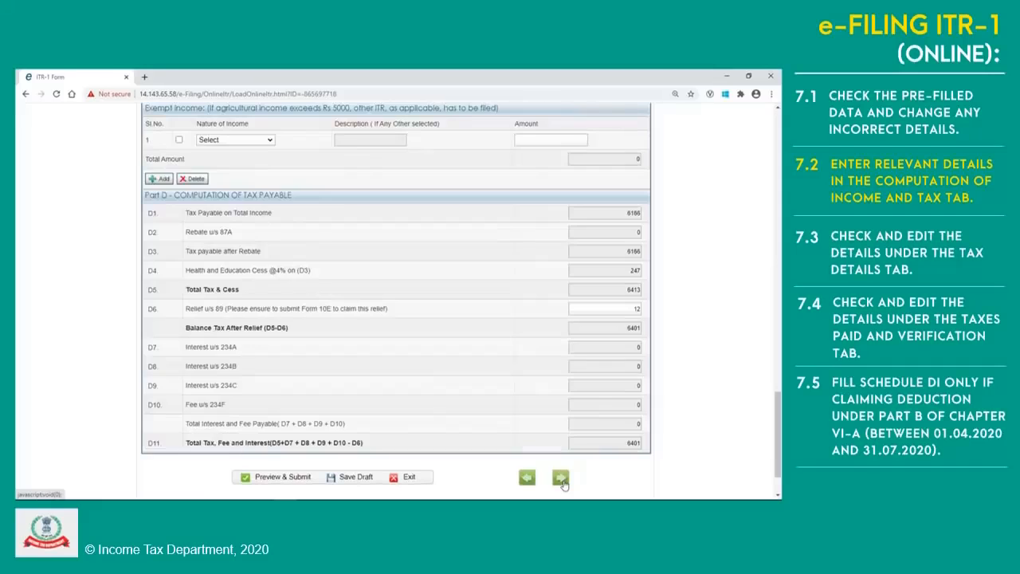
pyautogui.scroll(9, 512, 344)
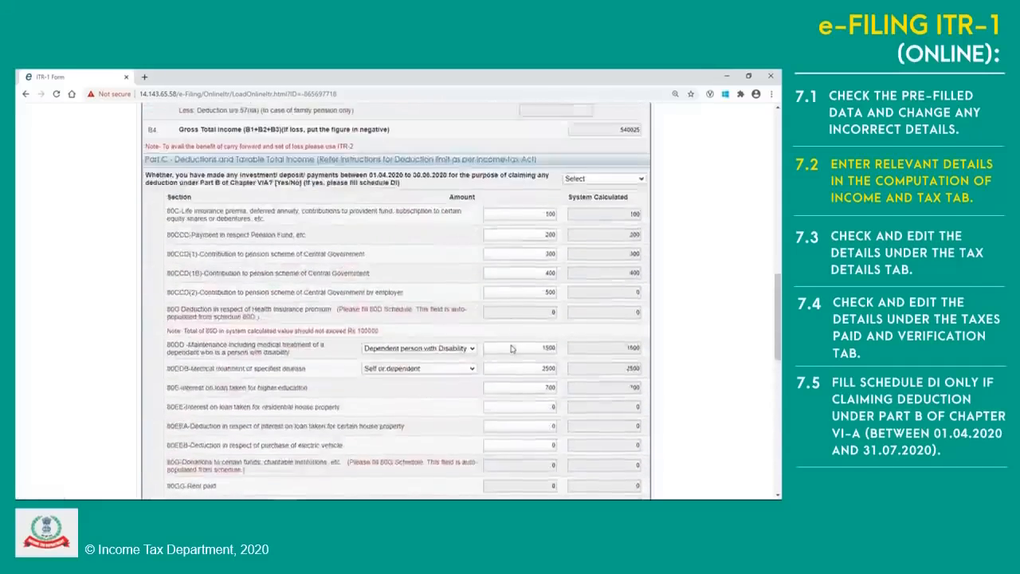
pyautogui.scroll(10, 512, 344)
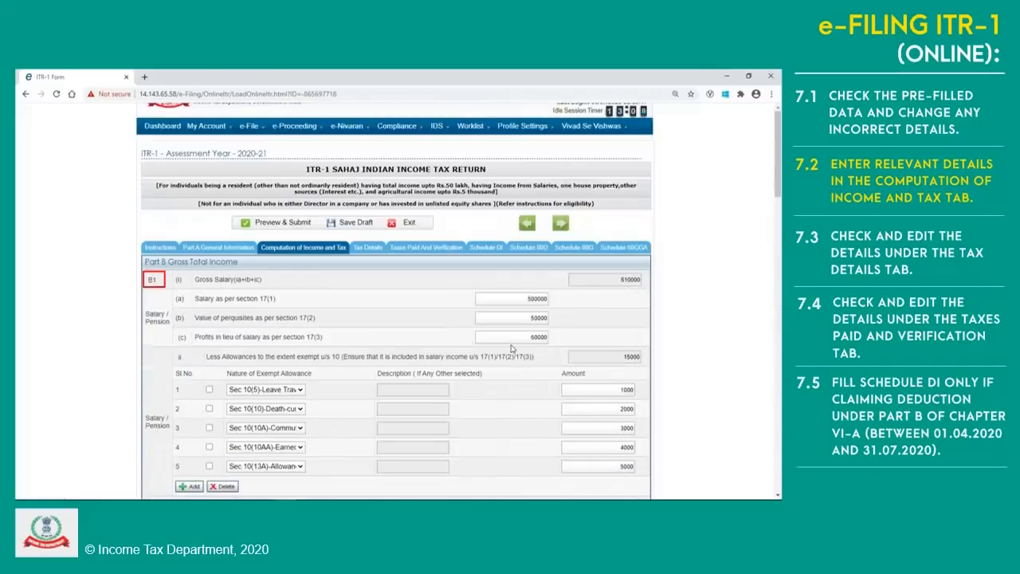
pyautogui.scroll(-3, 676, 327)
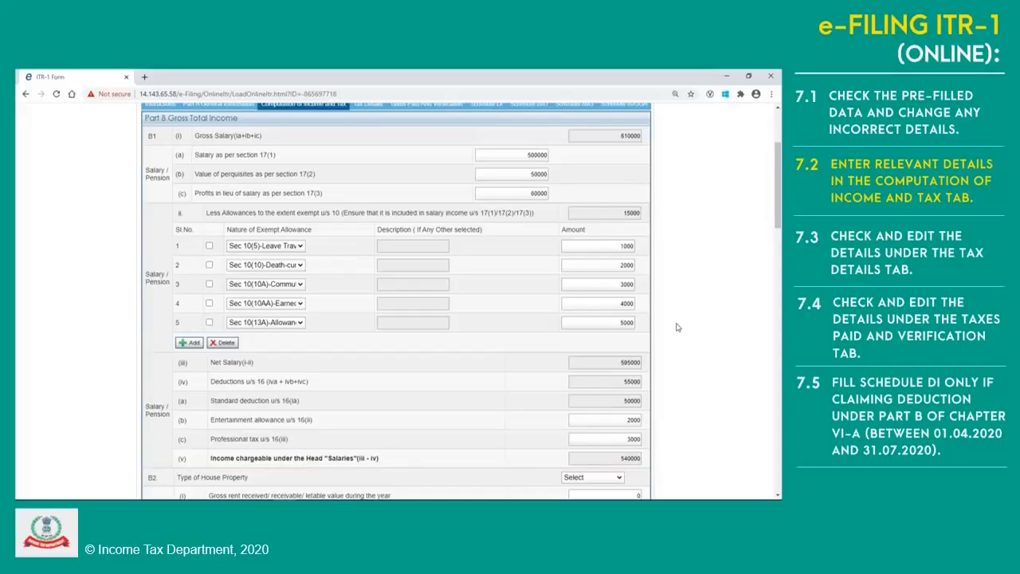
pyautogui.scroll(-5, 676, 327)
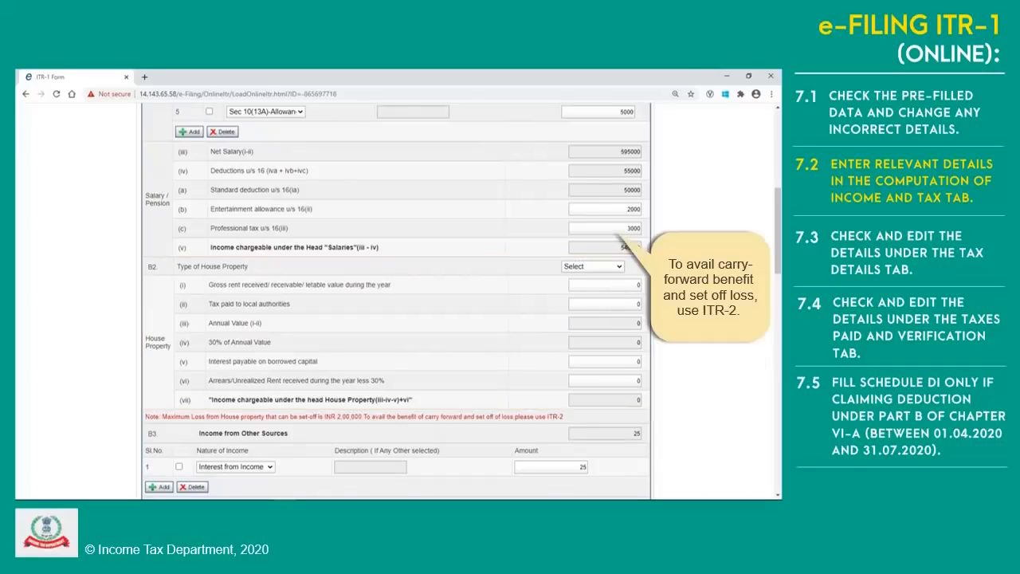
pyautogui.scroll(-3, 397, 301)
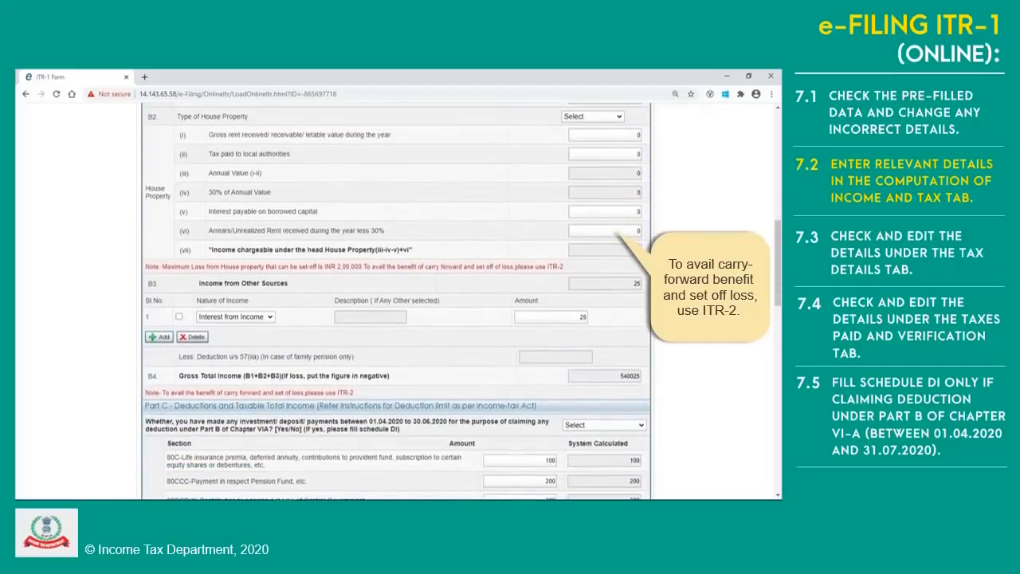
pyautogui.scroll(-1, 678, 327)
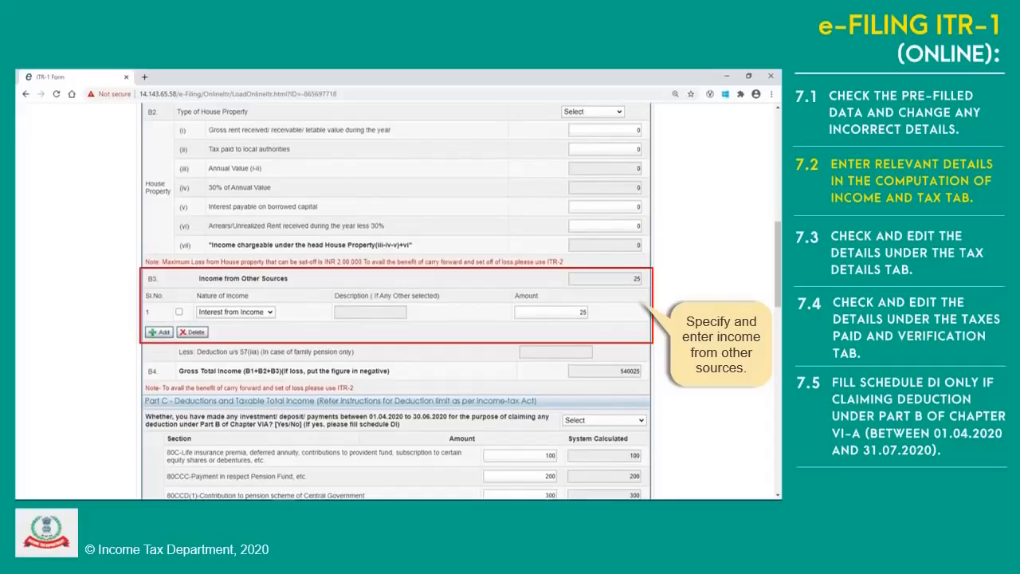
pyautogui.scroll(-3, 677, 328)
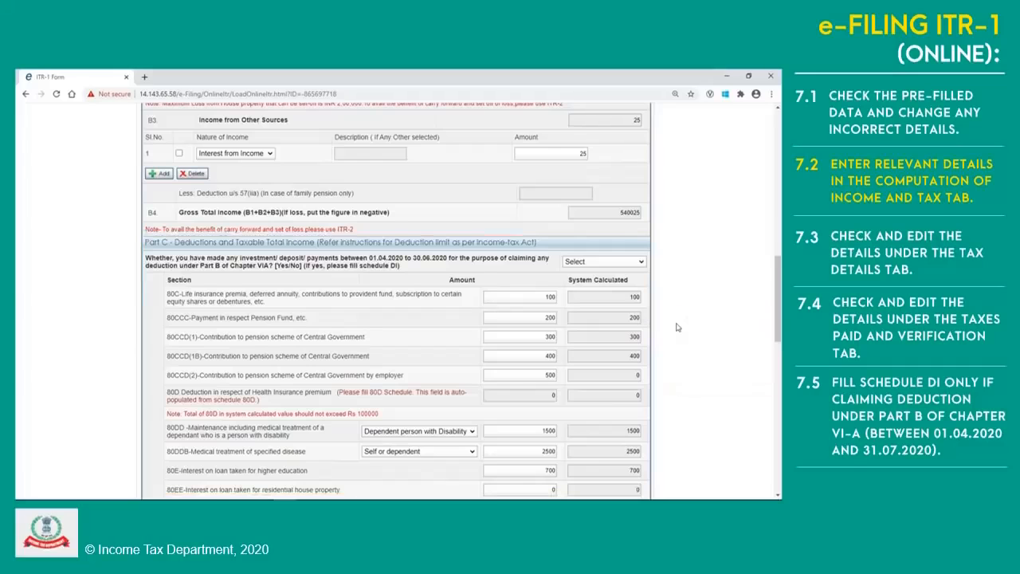
pyautogui.scroll(-5, 677, 326)
pyautogui.scroll(-5, 676, 327)
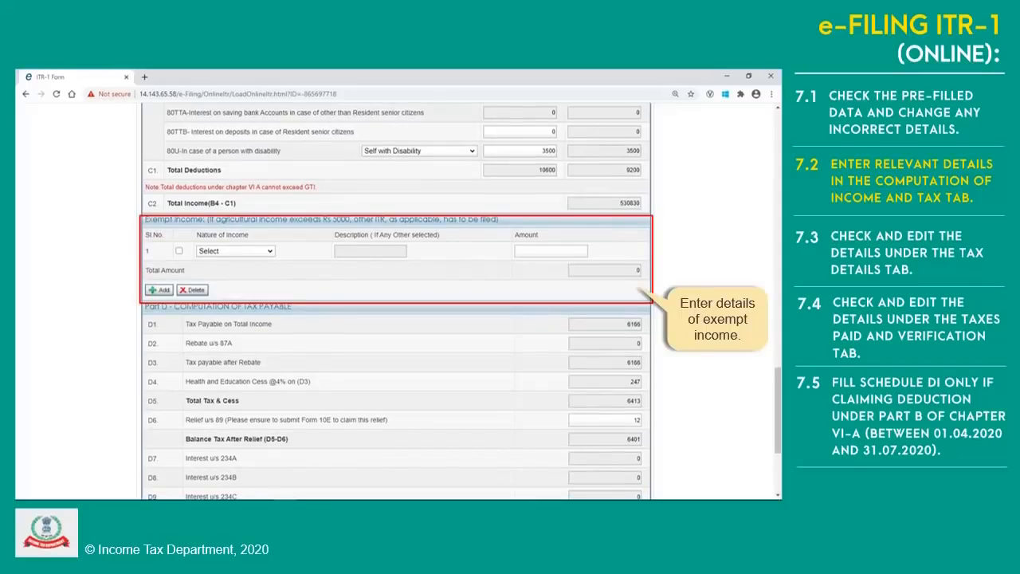
pyautogui.scroll(-3, 677, 327)
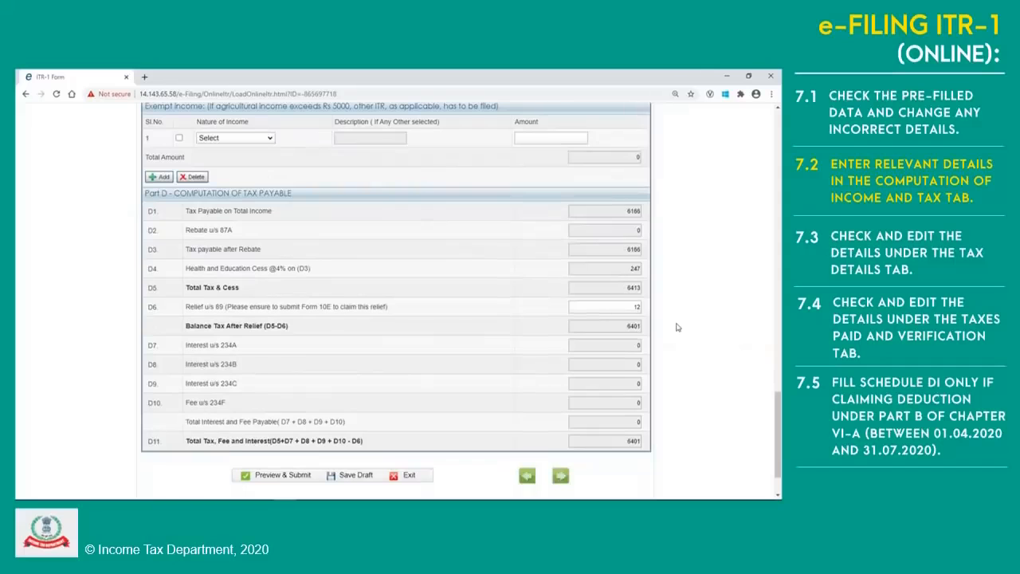
# - Review the TDS, TCS, advance tax and self-assessment tax entries in Tax Details
pyautogui.scroll(15, 677, 327)
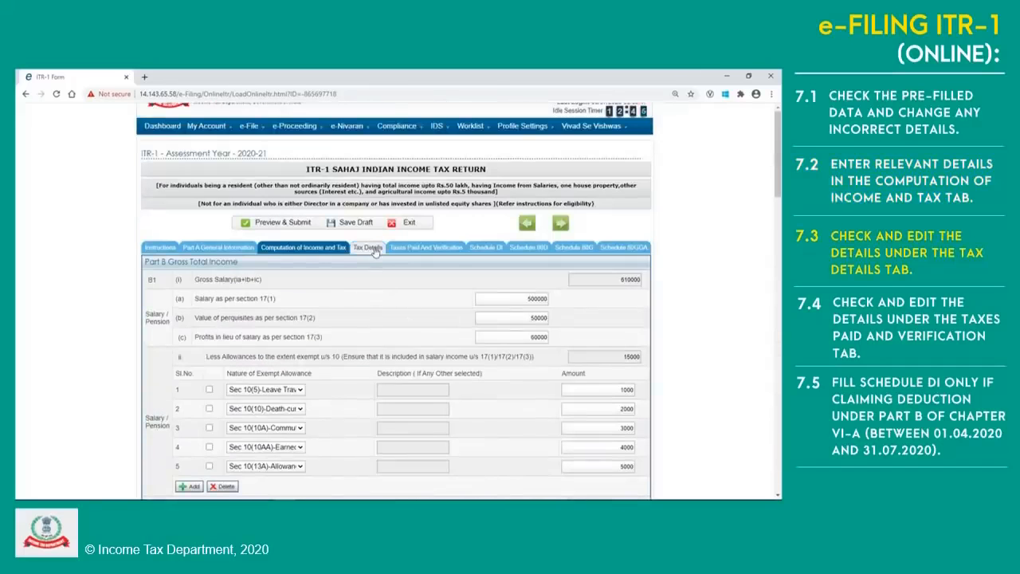
pyautogui.click(373, 249)
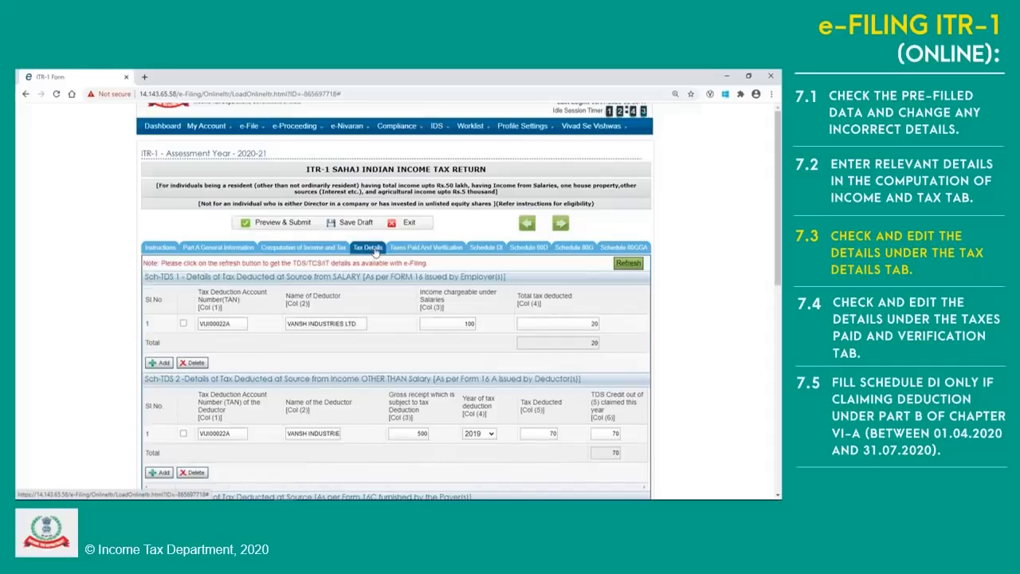
pyautogui.scroll(-5, 285, 272)
pyautogui.scroll(-3, 284, 271)
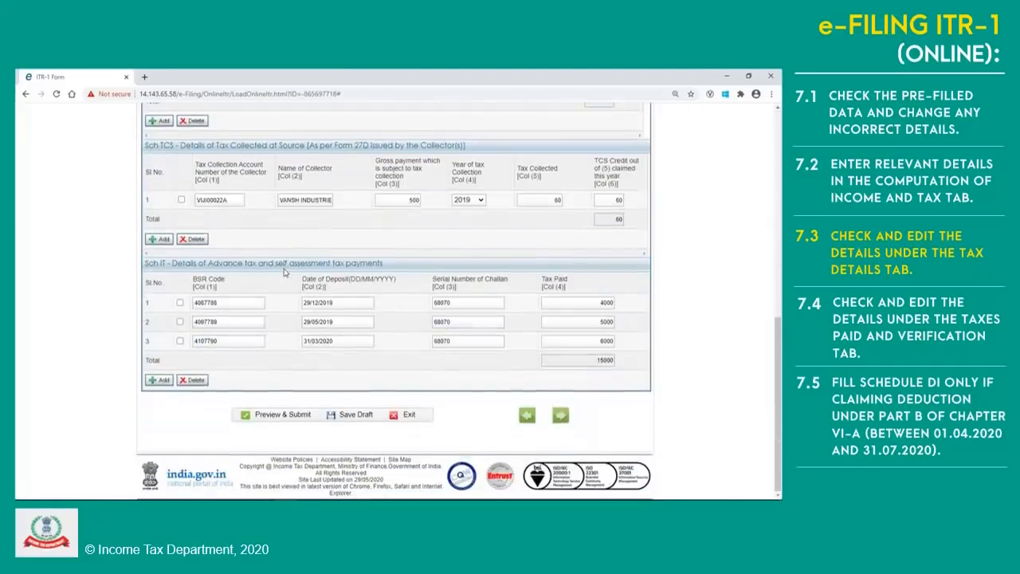
# - Review Taxes Paid and Verification, and choose to e-Verify later within 120 days from the date of filing
pyautogui.scroll(10, 284, 272)
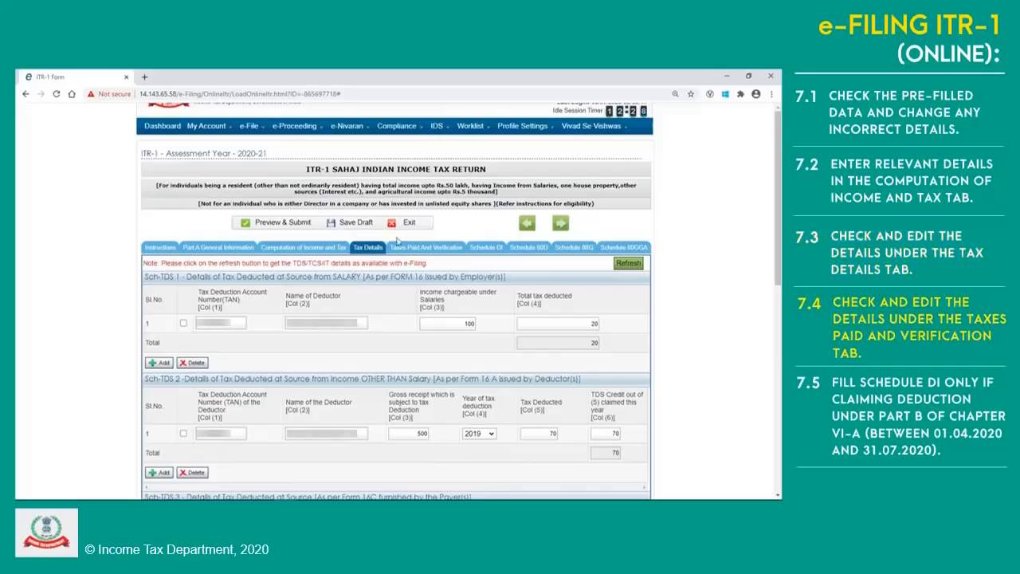
pyautogui.click(404, 247)
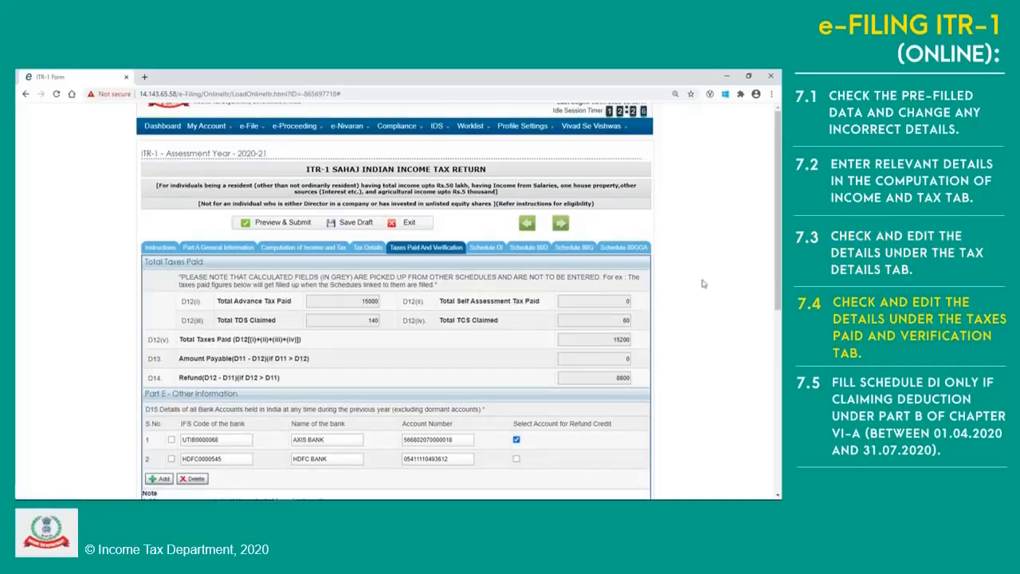
pyautogui.scroll(-3, 701, 282)
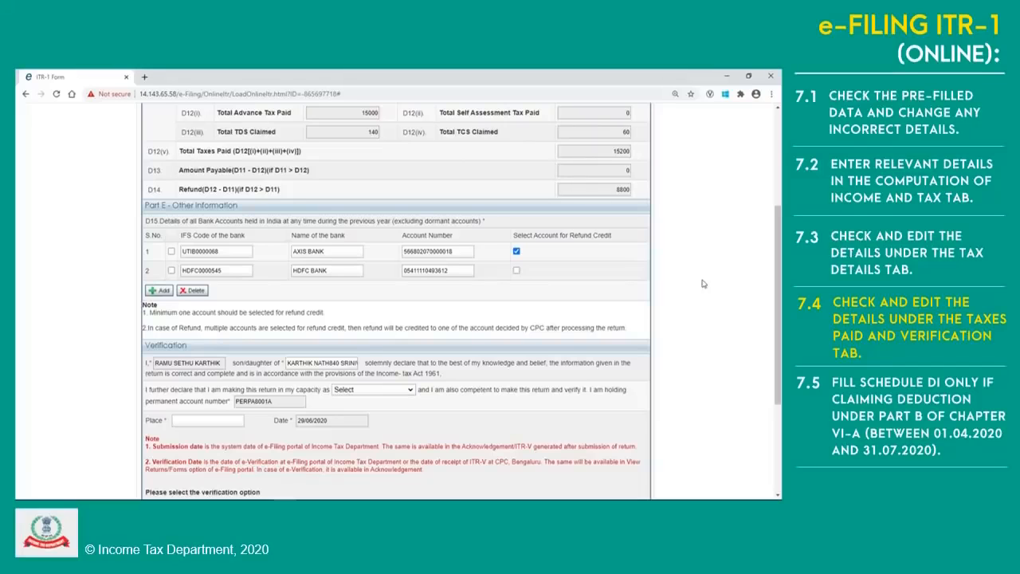
pyautogui.scroll(-3, 702, 283)
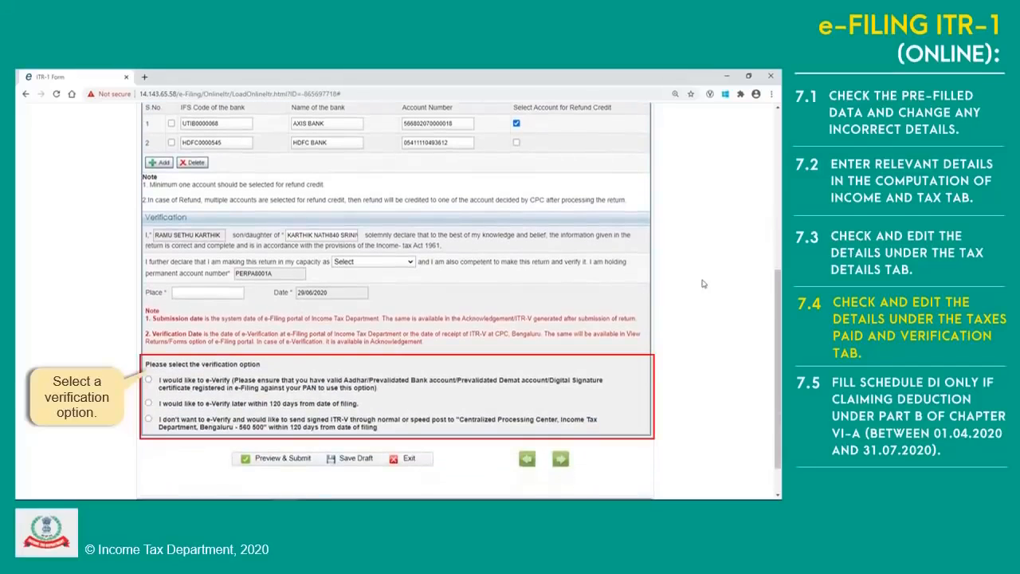
pyautogui.click(148, 404)
# - Open Schedule DI and review its Chapter VIA investment, deposit and payment deduction rows through to the total
pyautogui.click(560, 458)
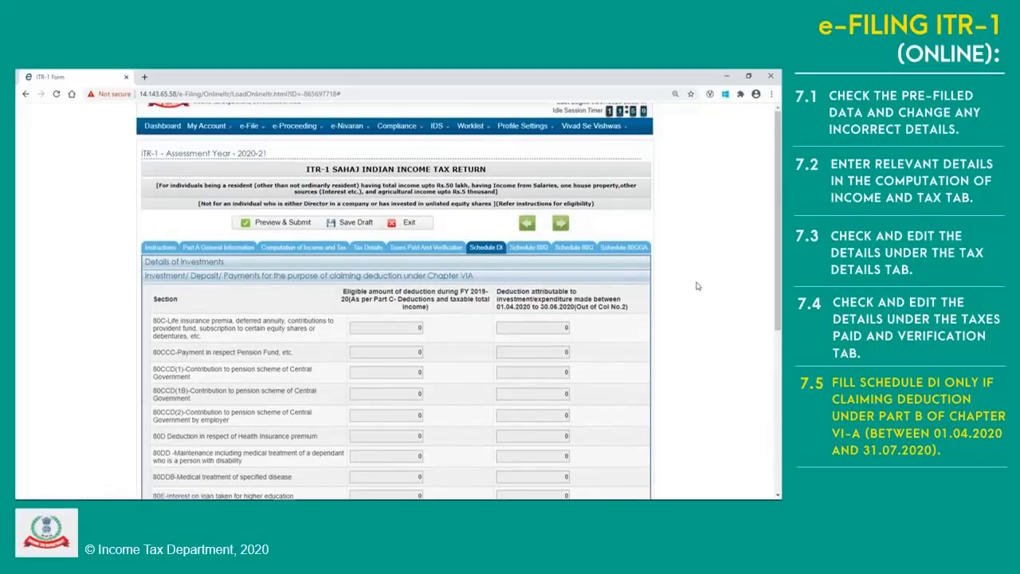
pyautogui.scroll(-3, 697, 285)
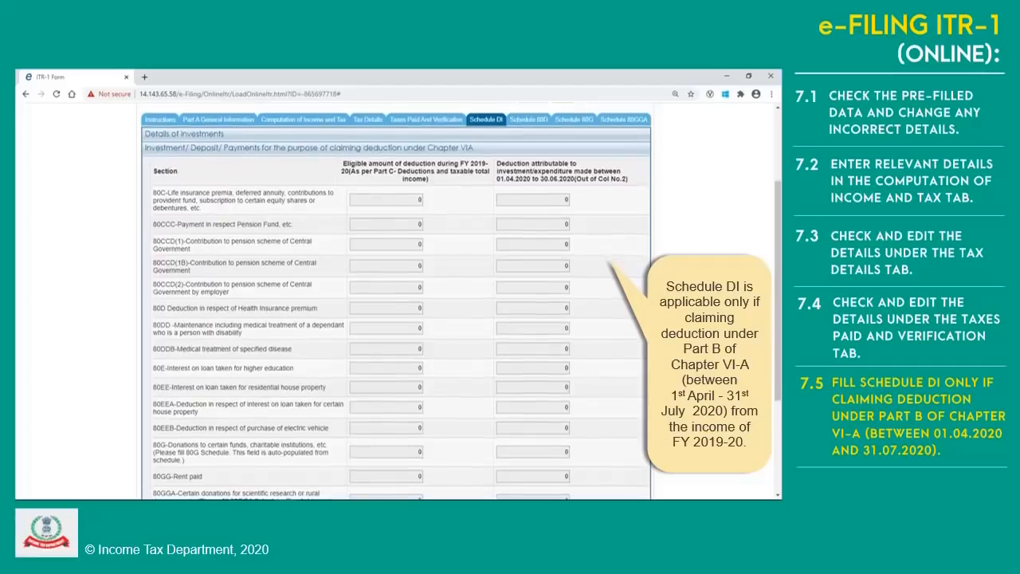
pyautogui.scroll(-3, 396, 301)
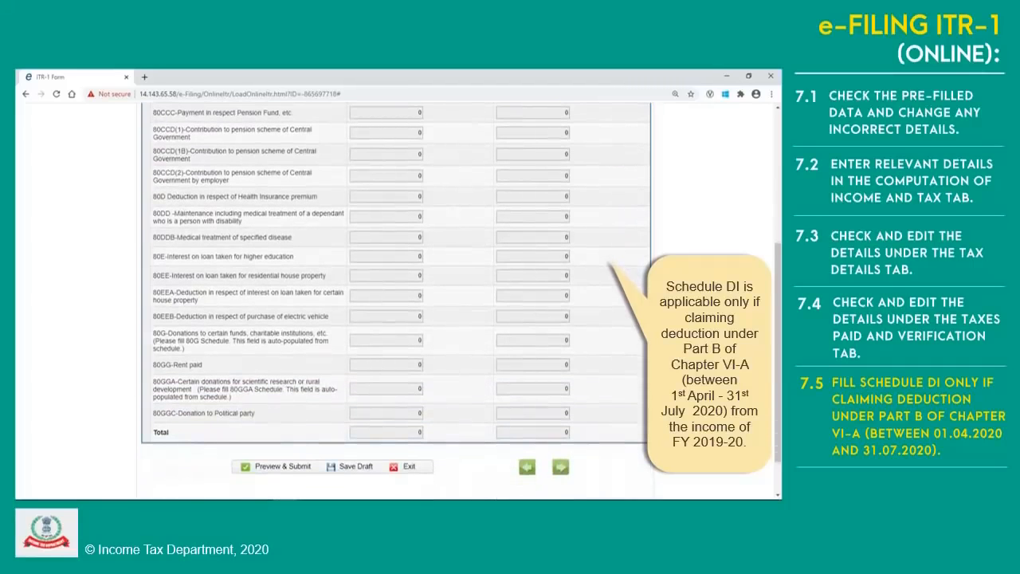
# - Fill in Schedule 80D with YES for a senior citizen in the family, Not claiming for Parents, and senior citizen health insurance of 10000
pyautogui.scroll(5, 594, 271)
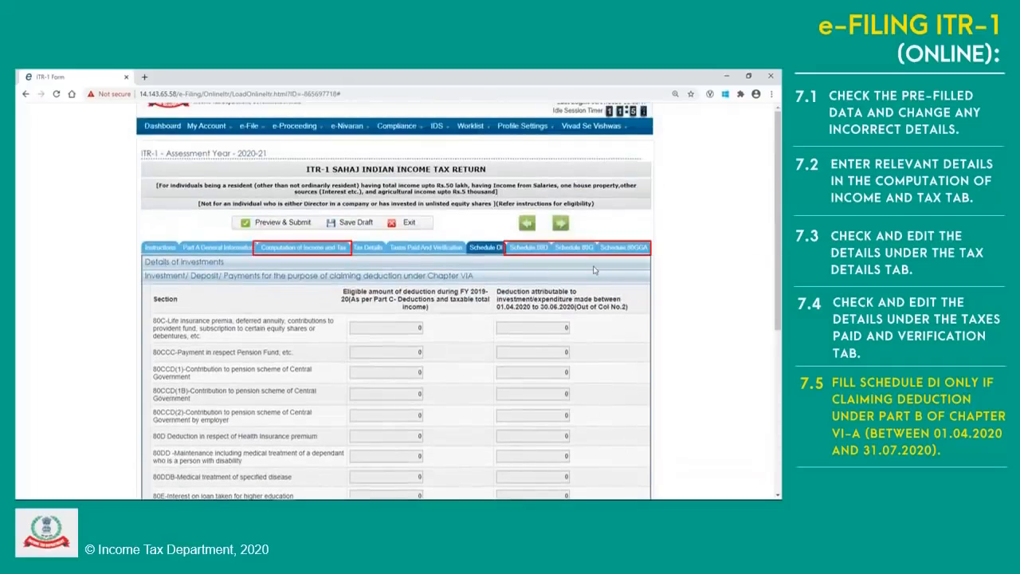
pyautogui.click(528, 247)
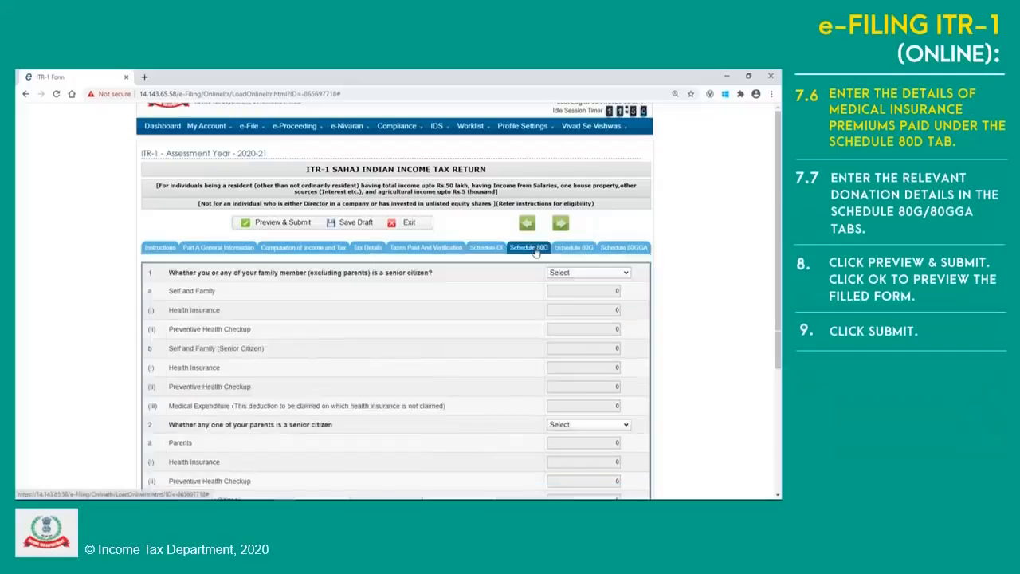
pyautogui.scroll(-3, 683, 294)
pyautogui.click(587, 149)
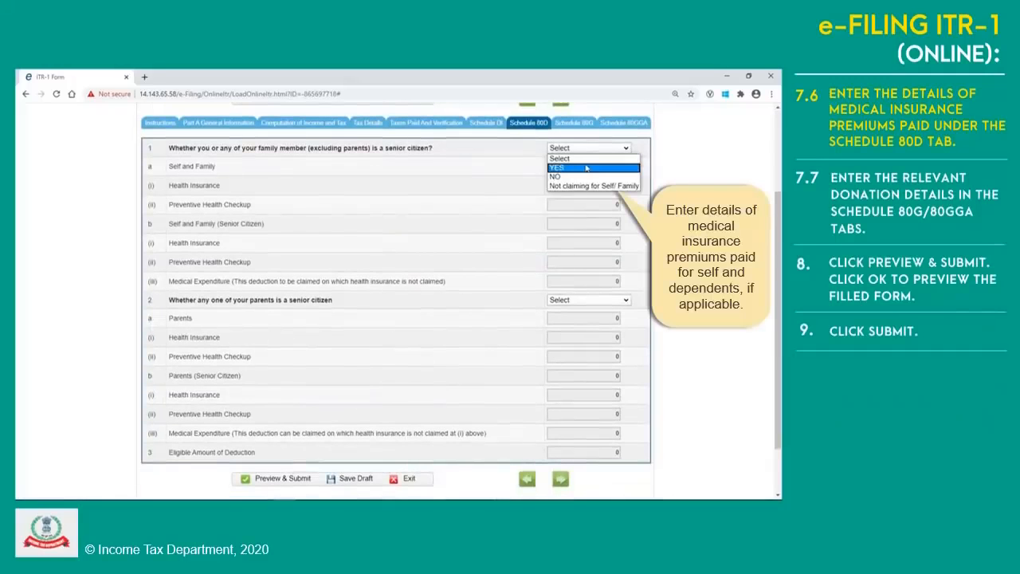
pyautogui.click(587, 167)
pyautogui.click(588, 299)
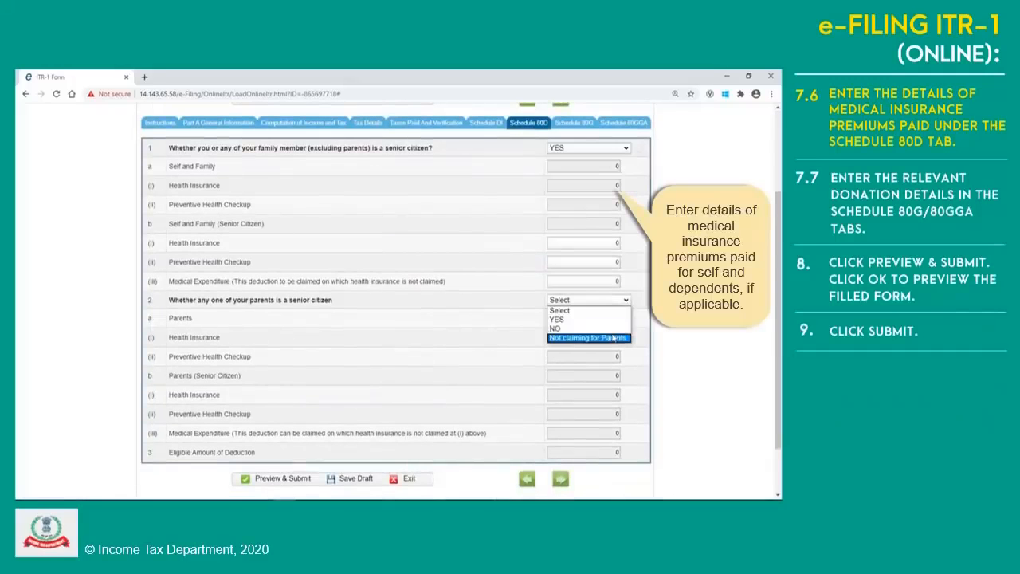
pyautogui.click(614, 335)
pyautogui.write('0000')
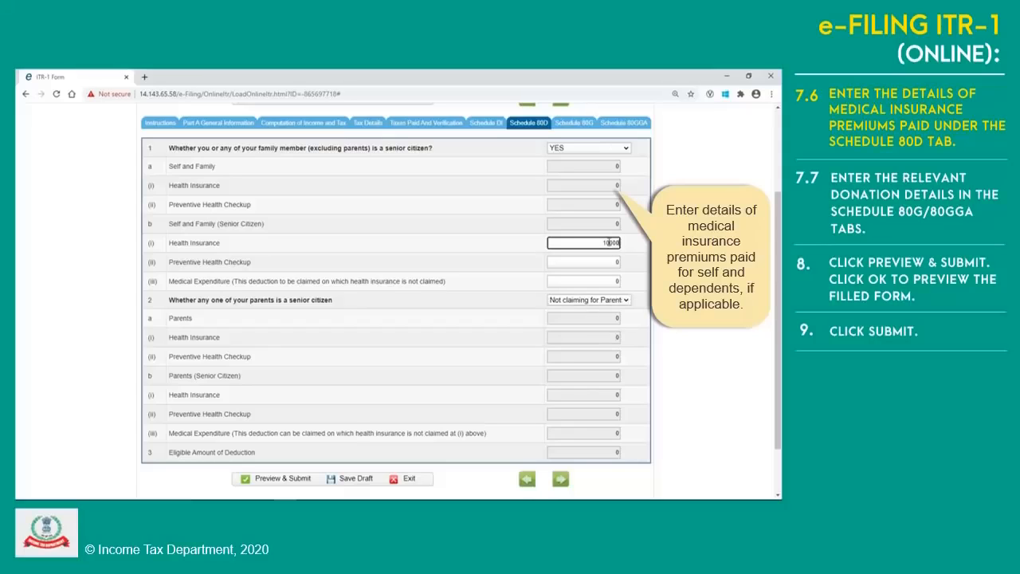
pyautogui.click(662, 273)
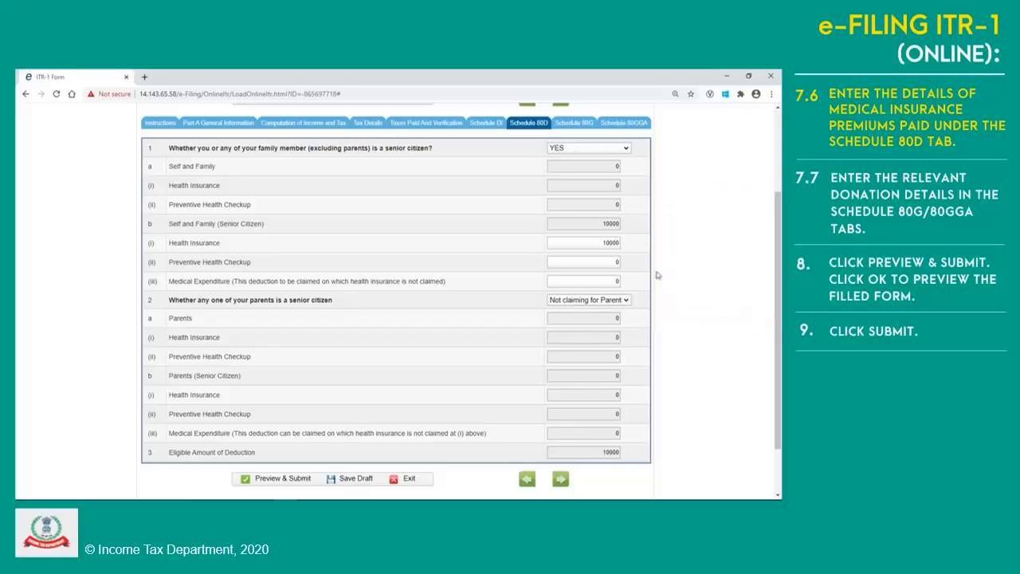
# - Review the donation tables A to E in Schedule 80G, and open Schedule 80GGA for scientific research or rural development donations
pyautogui.click(574, 122)
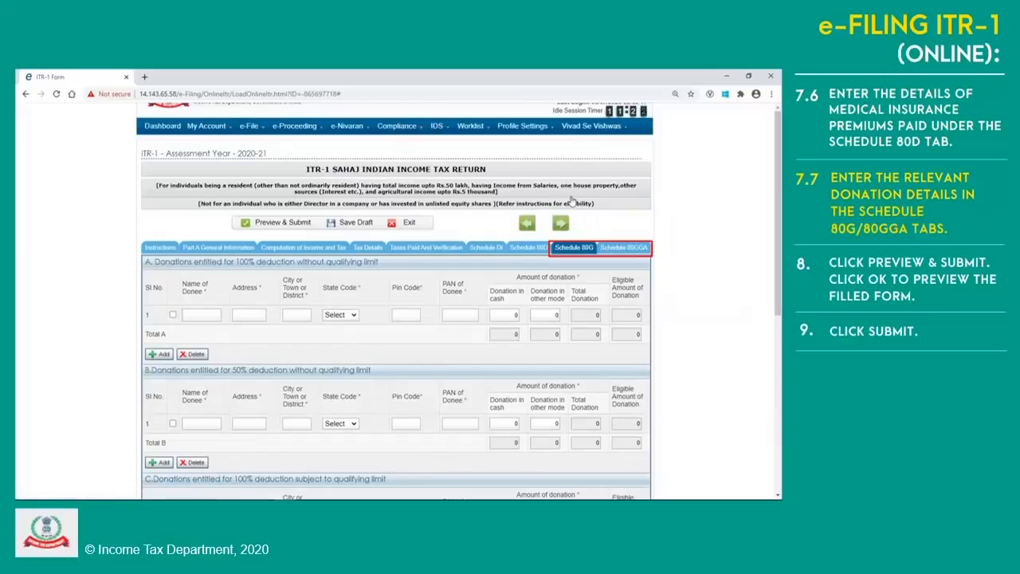
pyautogui.scroll(-2, 693, 207)
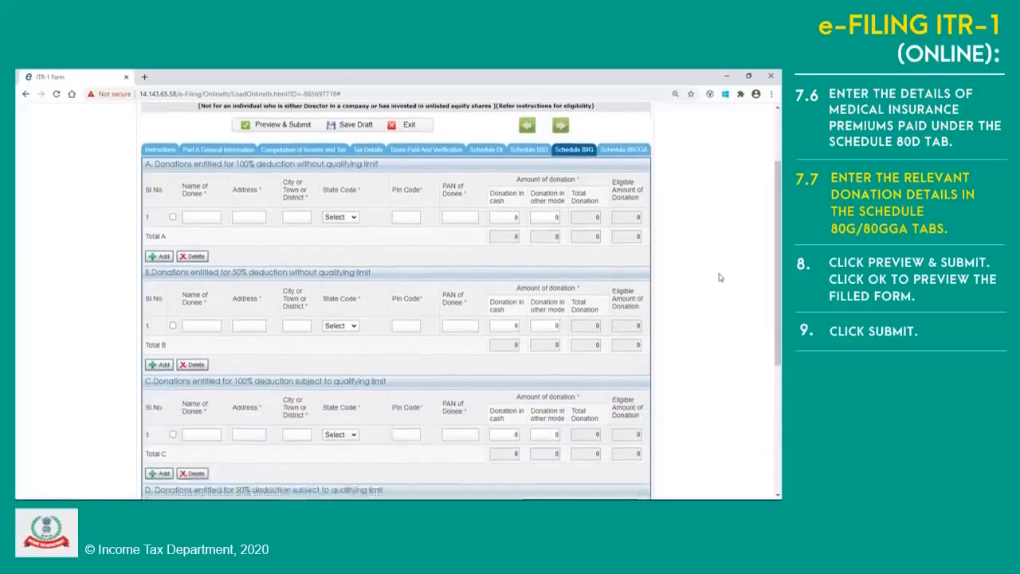
pyautogui.moveTo(778, 267); pyautogui.dragTo(778, 273)
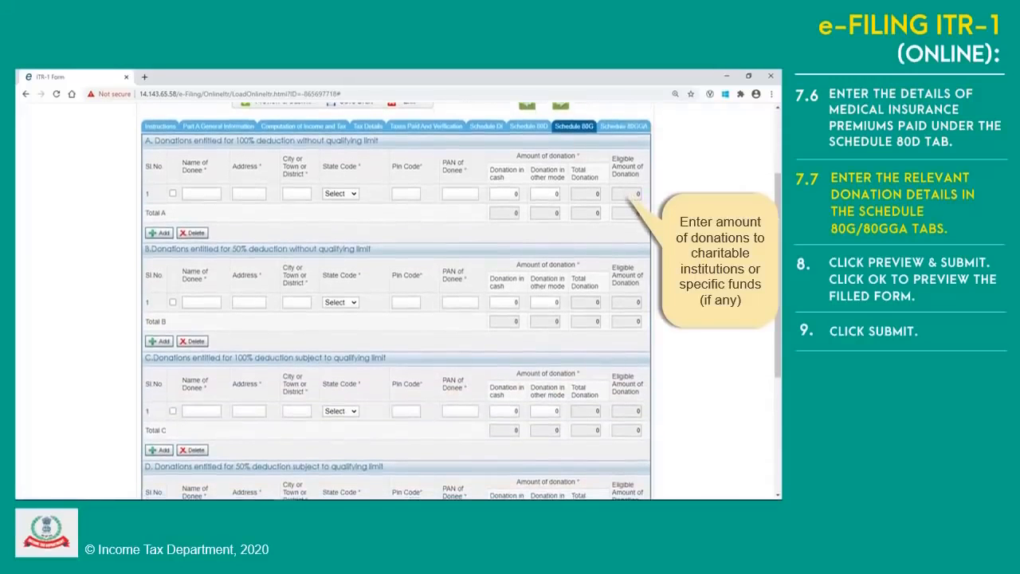
pyautogui.scroll(-1, 461, 302)
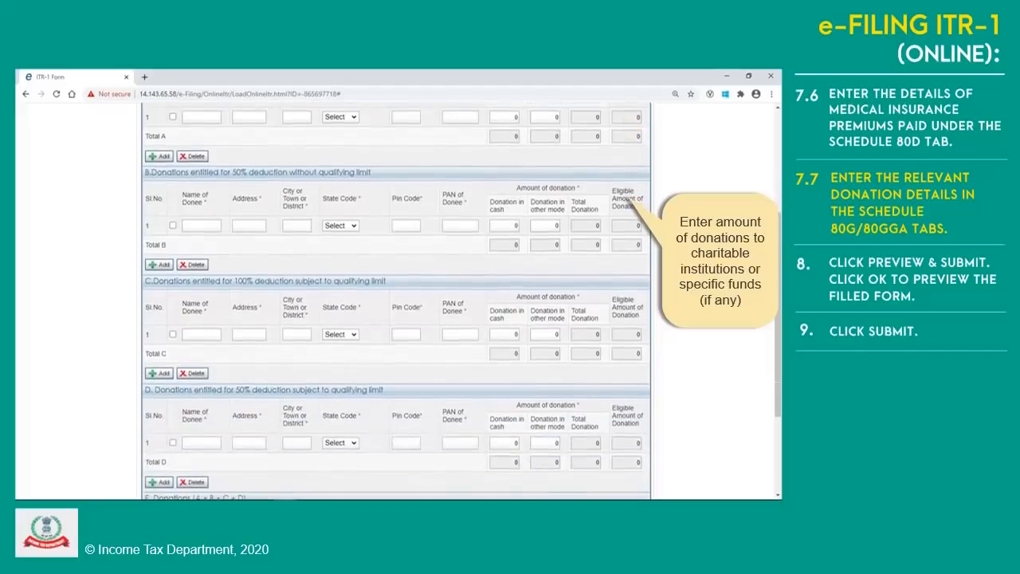
pyautogui.scroll(-1, 461, 301)
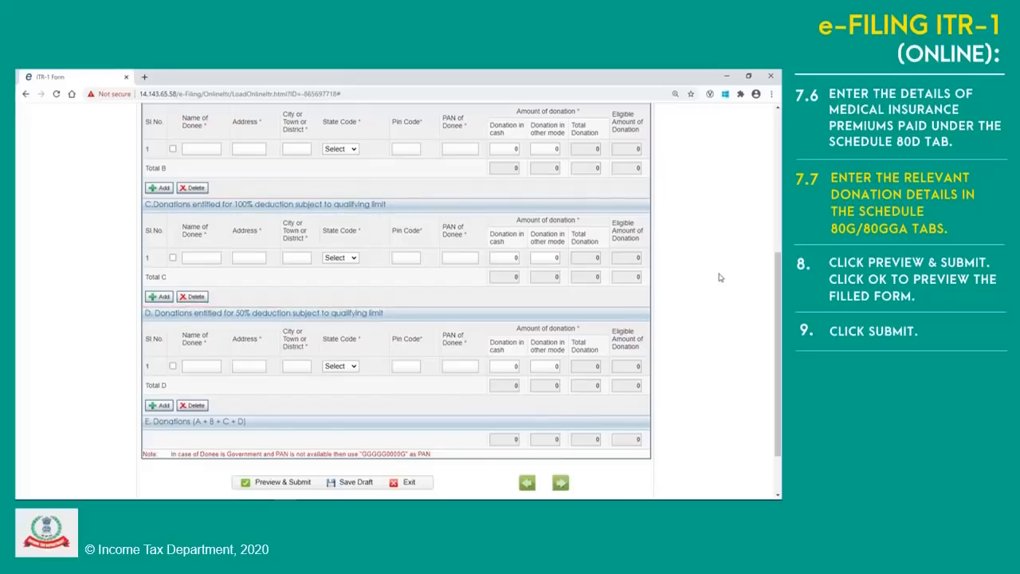
pyautogui.scroll(4, 718, 277)
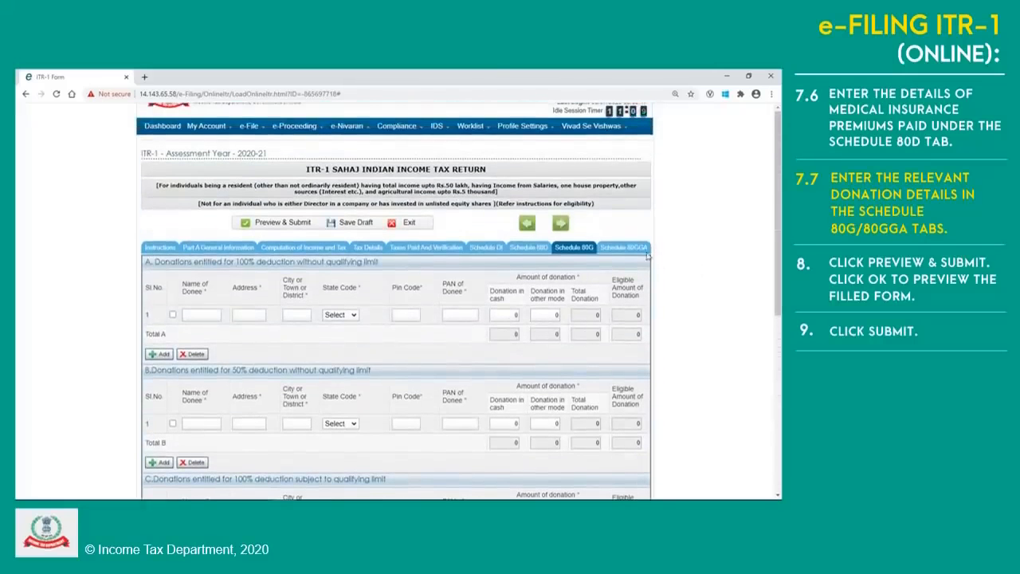
pyautogui.click(645, 249)
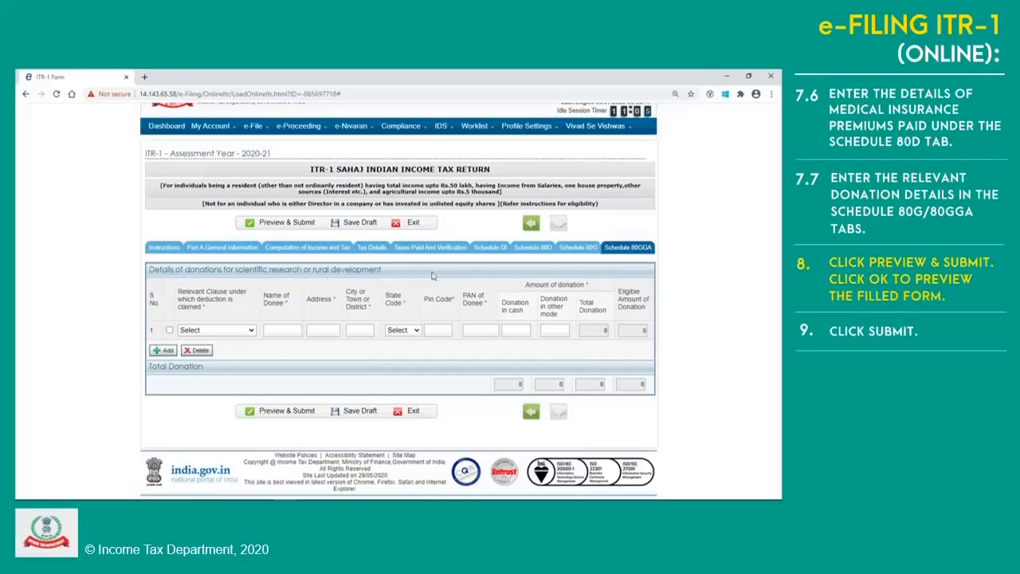
# - Try to preview the return for submission, and set the nature of employment in Part A General Information to Central Government
pyautogui.click(300, 224)
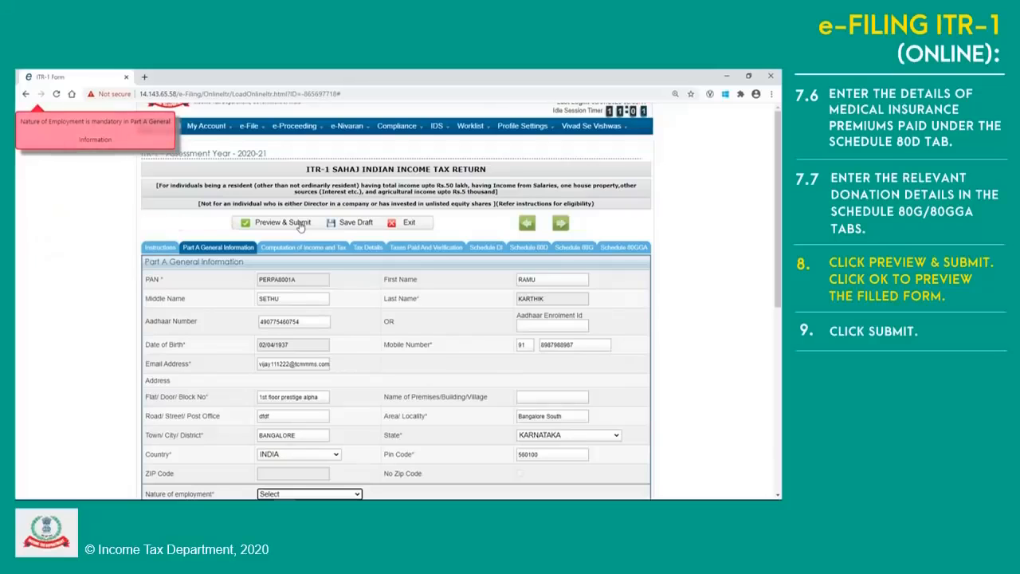
pyautogui.scroll(-2, 414, 285)
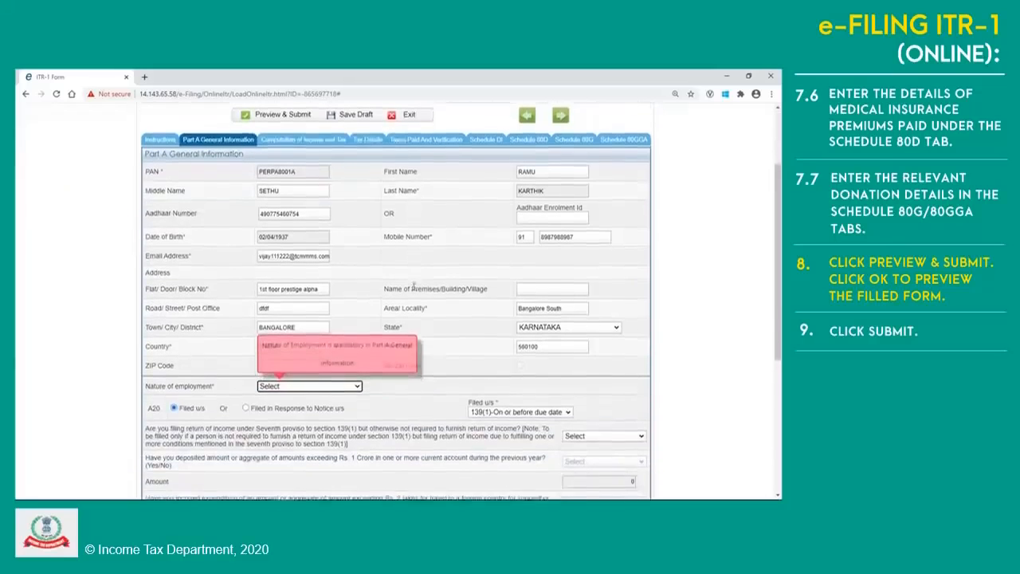
pyautogui.click(359, 382)
pyautogui.click(311, 400)
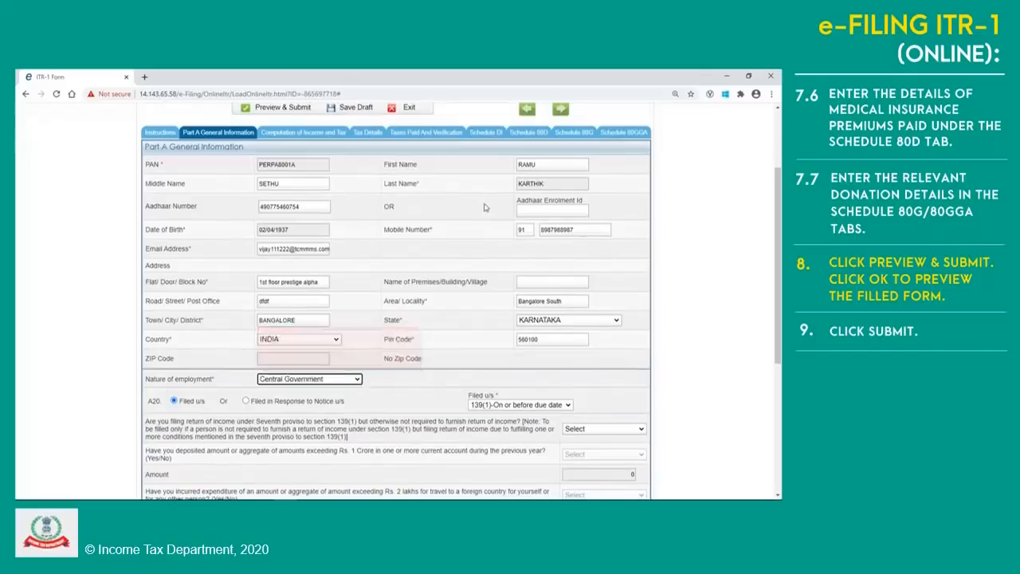
# - Request the return's preview and submission again, and confirm that all details are valid
pyautogui.scroll(2, 484, 207)
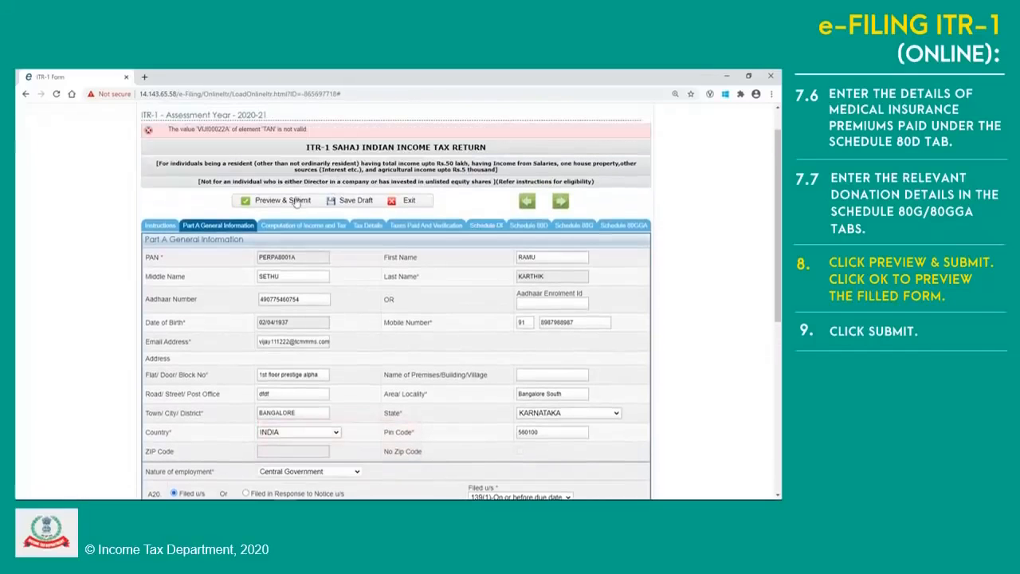
pyautogui.click(296, 202)
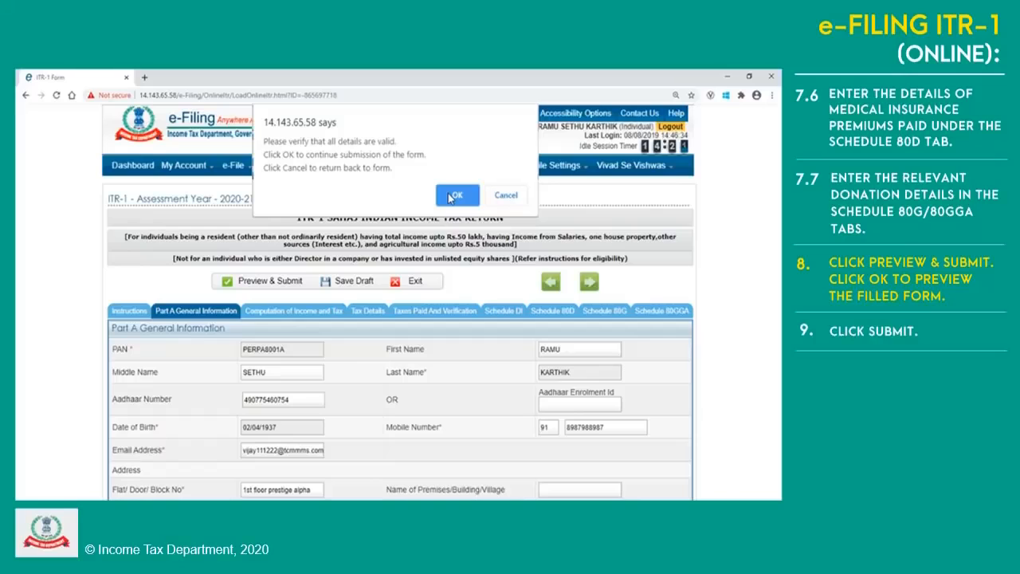
pyautogui.click(450, 197)
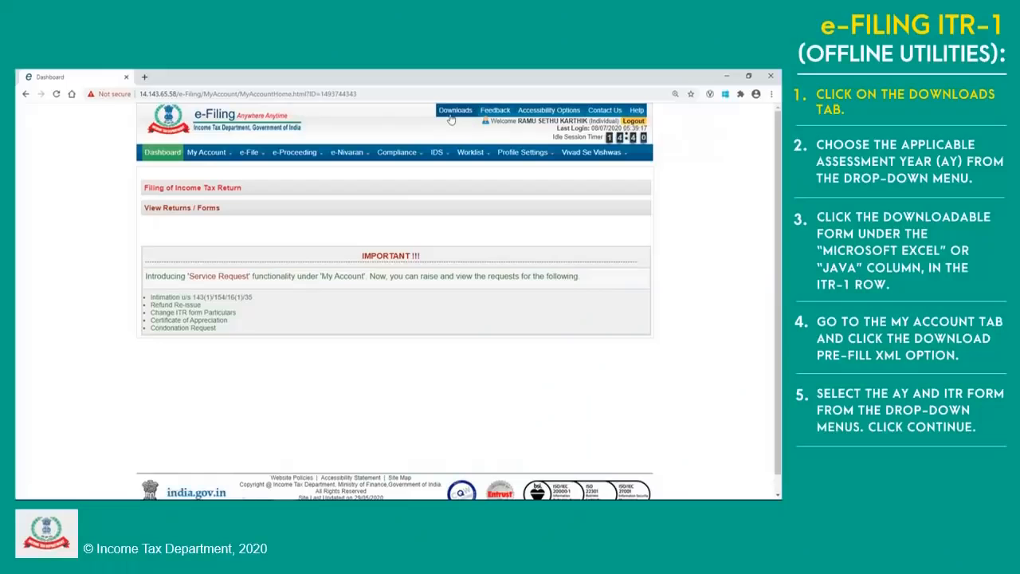
# - Open the offline utility downloads and download the Java version of the ITR-1 utility for assessment year 2020-21
pyautogui.click(452, 111)
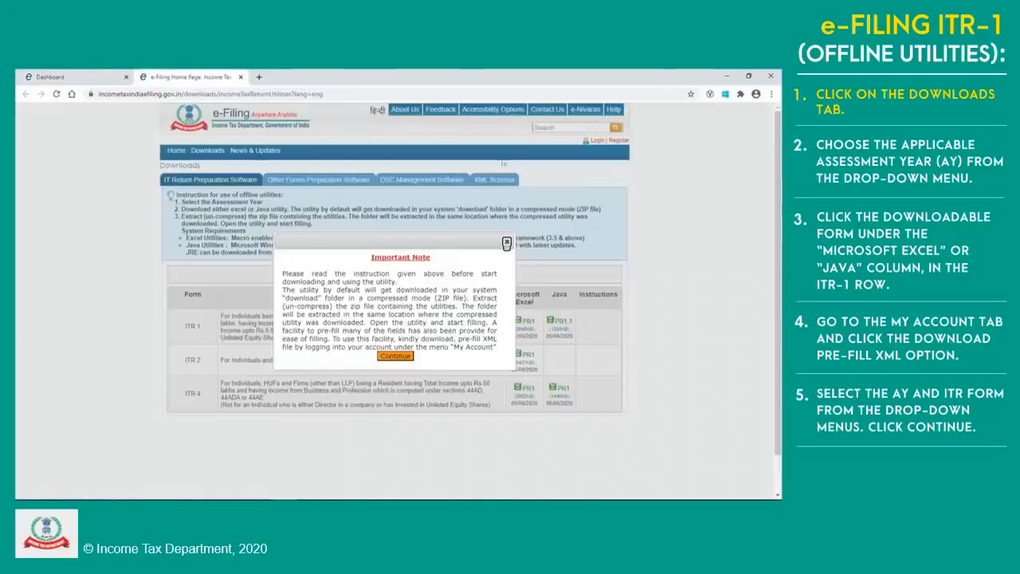
pyautogui.click(396, 356)
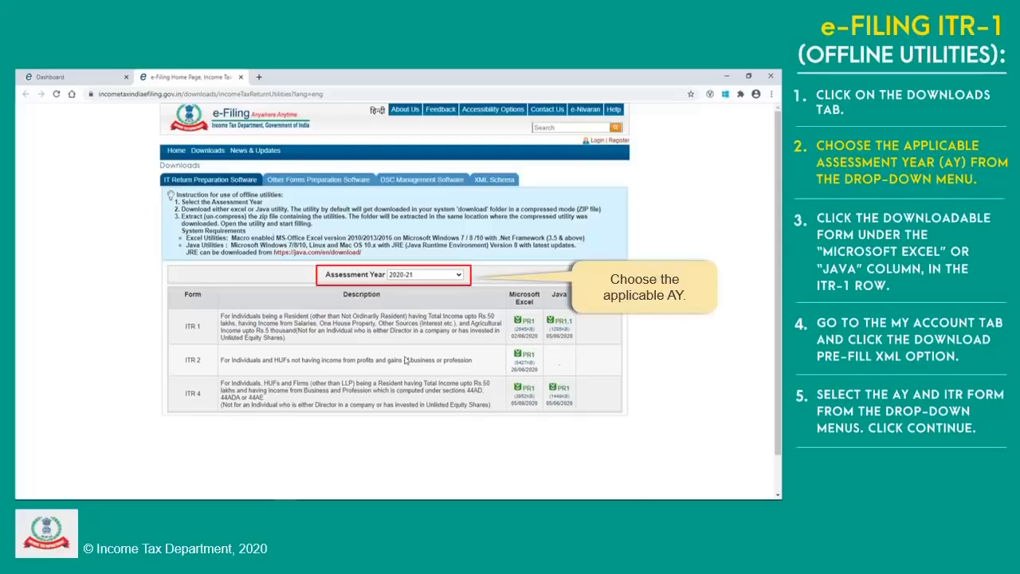
pyautogui.scroll(-1, 405, 360)
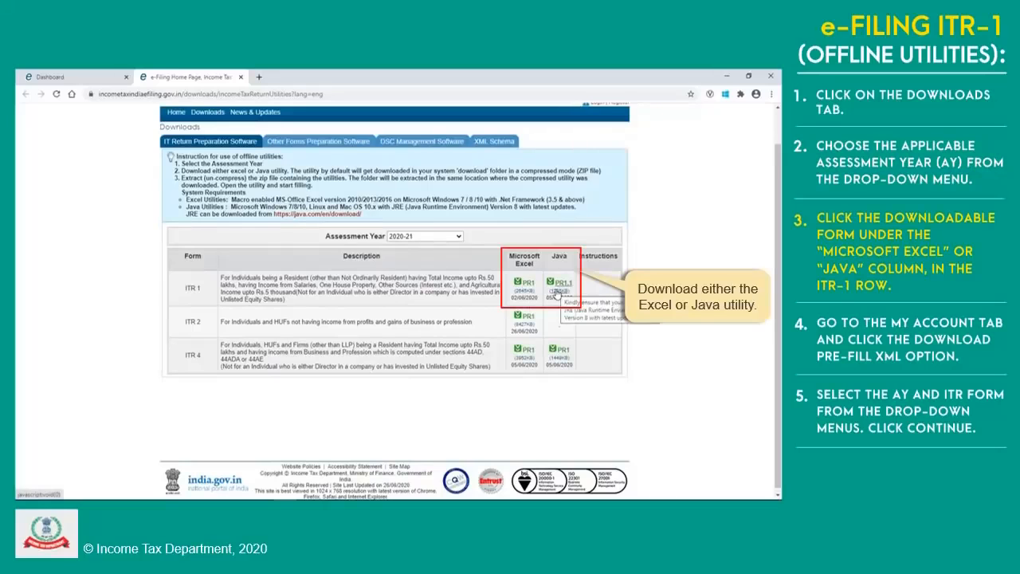
pyautogui.click(558, 287)
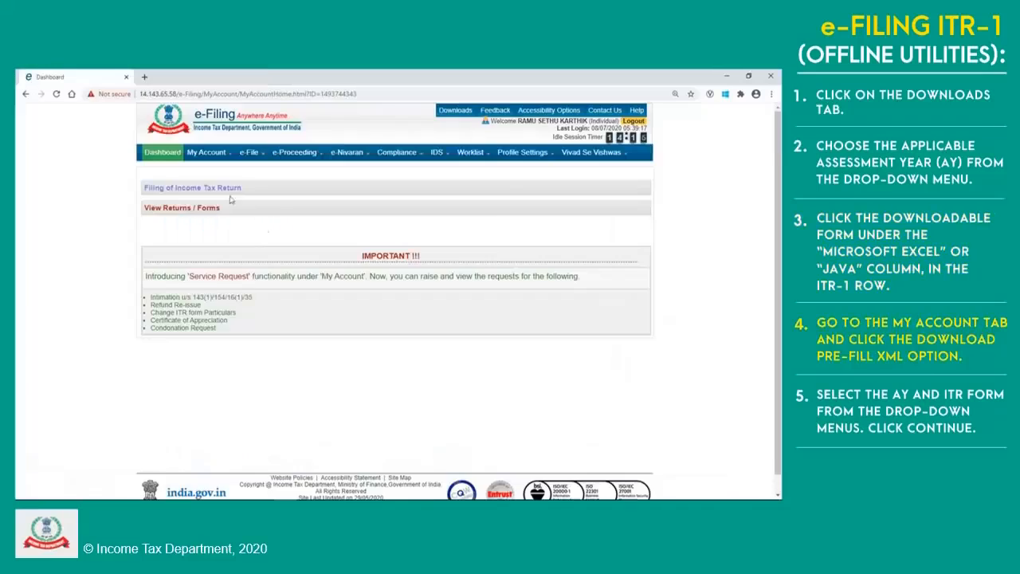
# - Request the pre-filled XML for assessment year 2020-21 and form ITR-1
pyautogui.moveTo(220, 157)
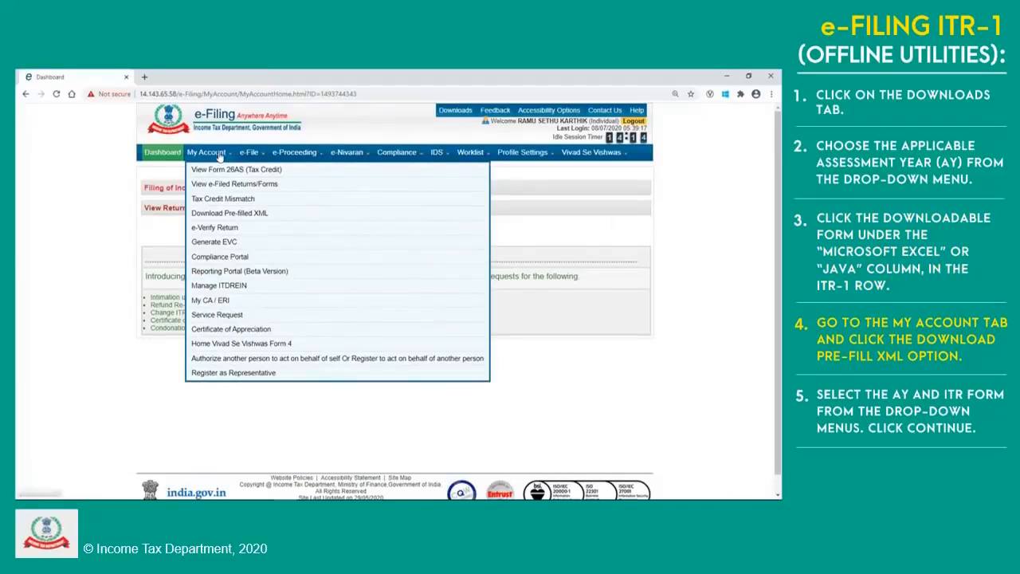
pyautogui.click(231, 213)
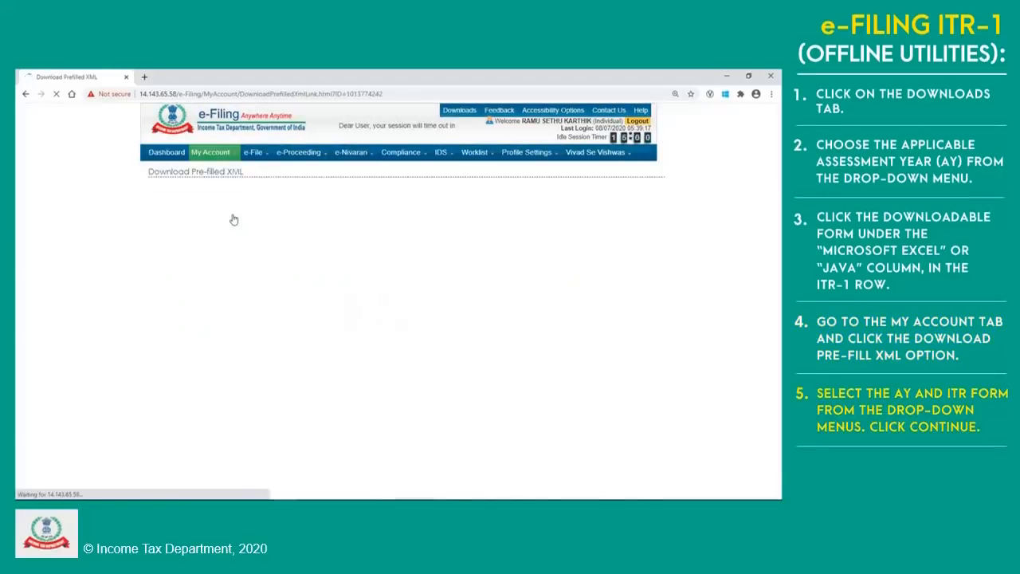
pyautogui.click(343, 221)
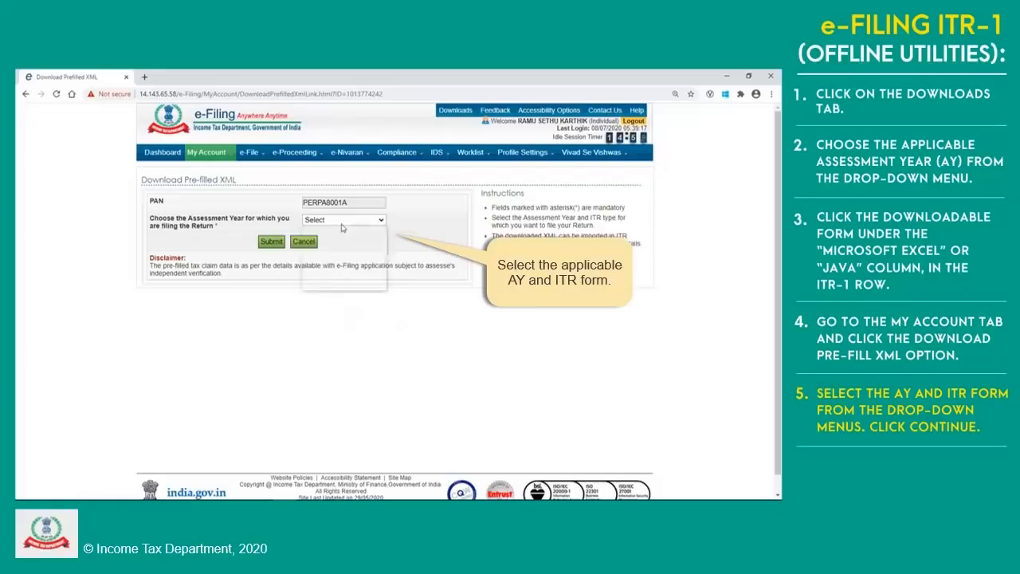
pyautogui.click(342, 231)
pyautogui.click(344, 240)
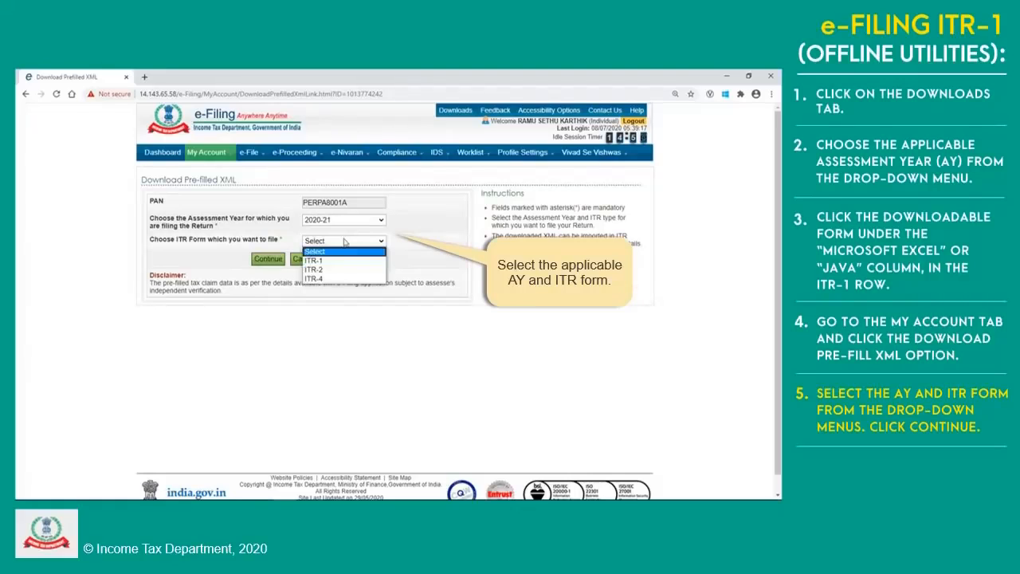
pyautogui.click(346, 263)
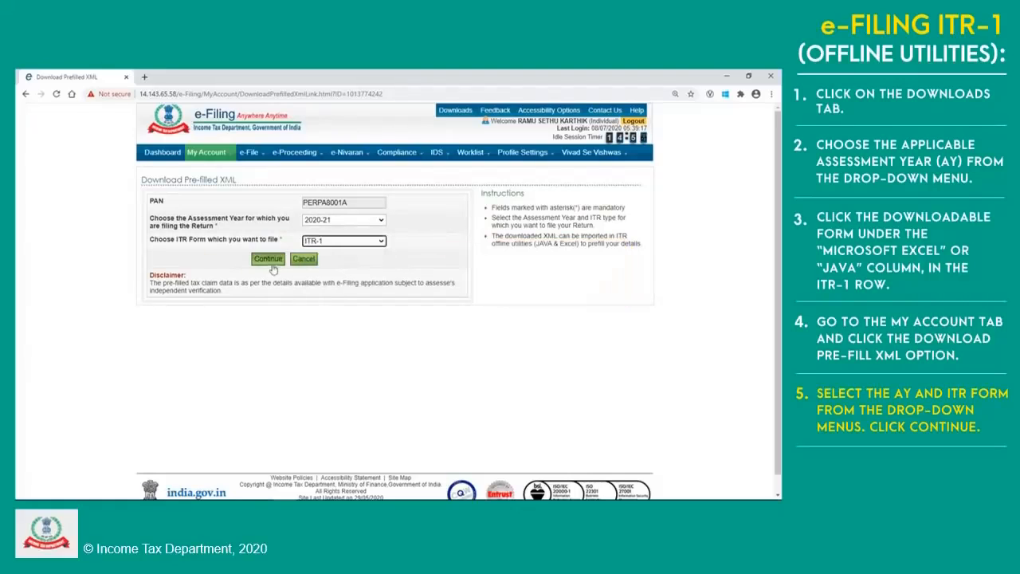
pyautogui.click(271, 261)
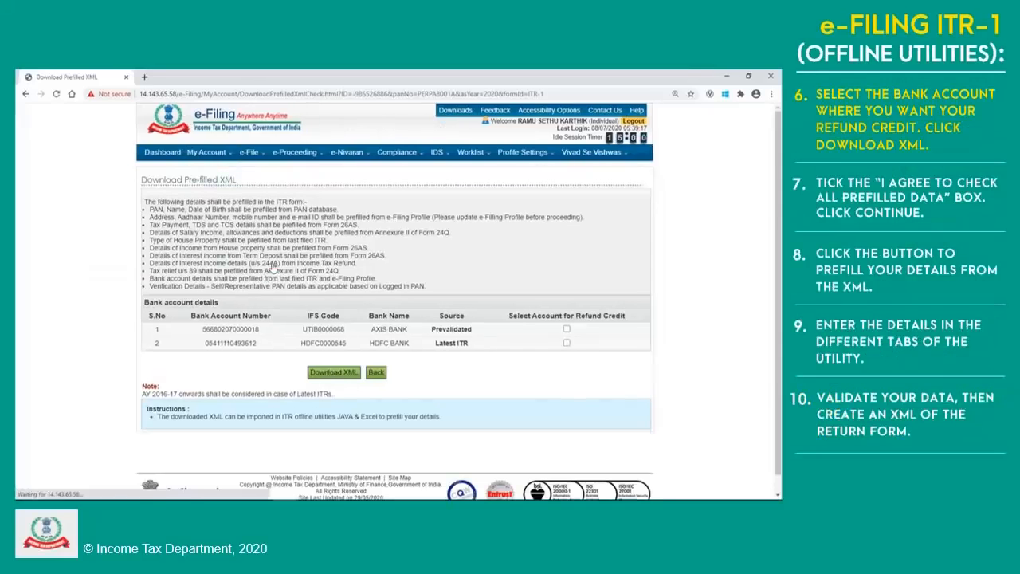
# - Select the prevalidated AXIS BANK account for refund credit, and download the pre-filled XML with consent to check all prefilled data
pyautogui.click(567, 330)
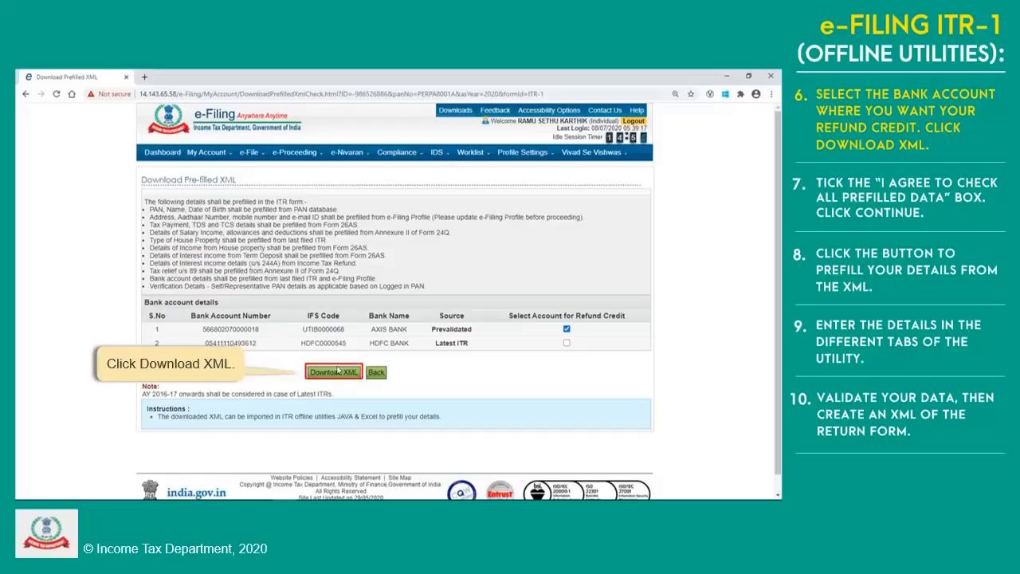
pyautogui.click(337, 371)
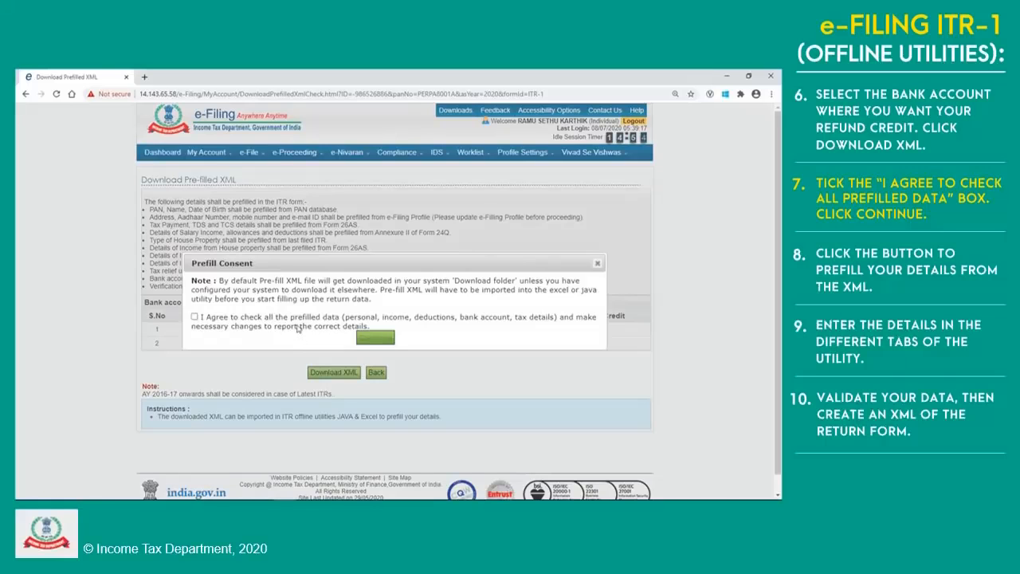
pyautogui.click(297, 328)
pyautogui.click(374, 338)
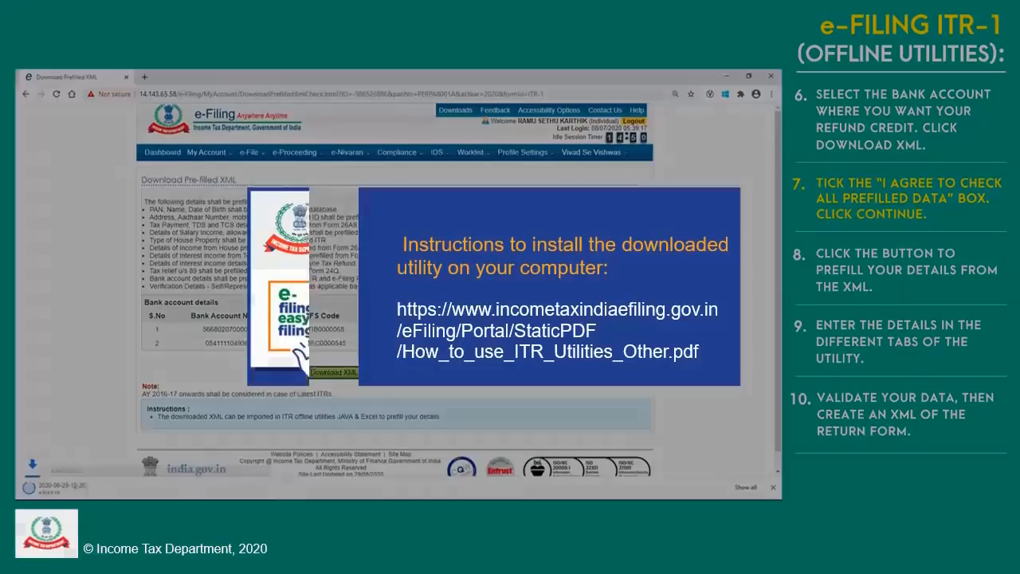